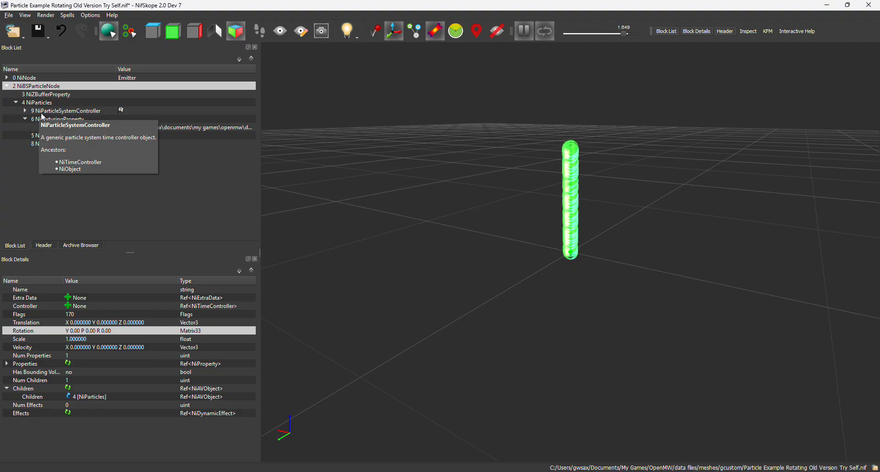
Examine the properties of the NiParticleSystemController, the NiBSParticleNode and the Emitter NiNode, and view the particle column from different angles
left_click(26, 111)
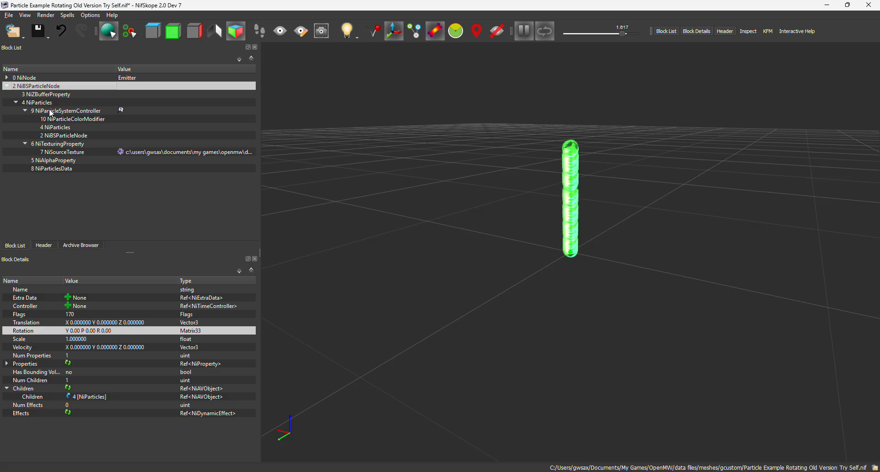
left_click(51, 111)
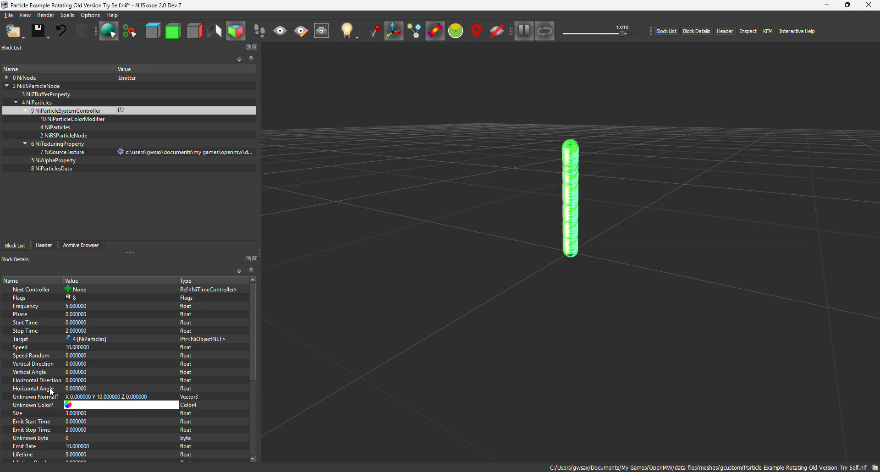
left_click(56, 87)
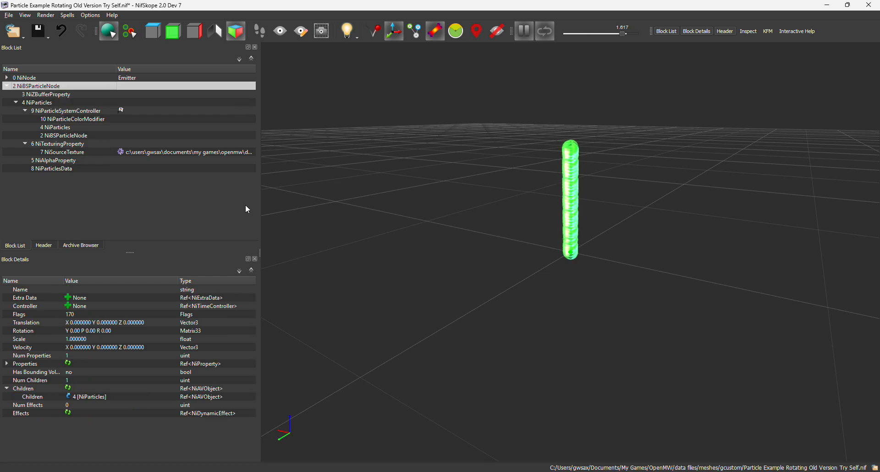
left_click_drag(321, 229, 357, 253)
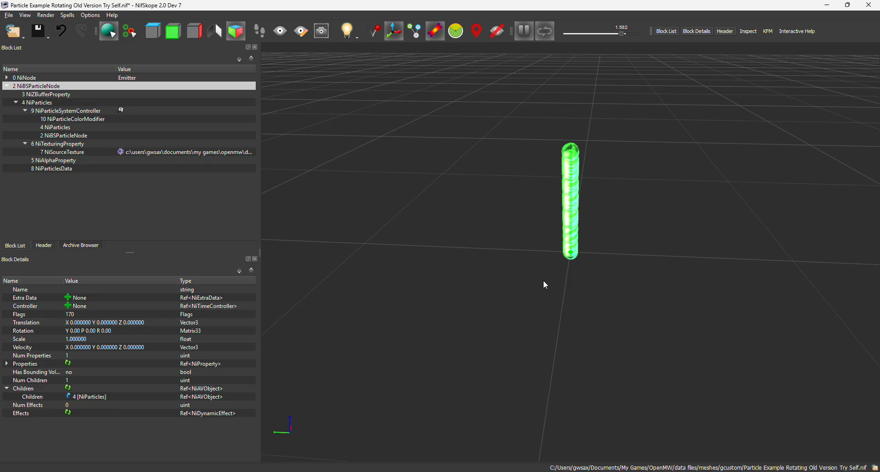
left_click_drag(543, 281, 526, 255)
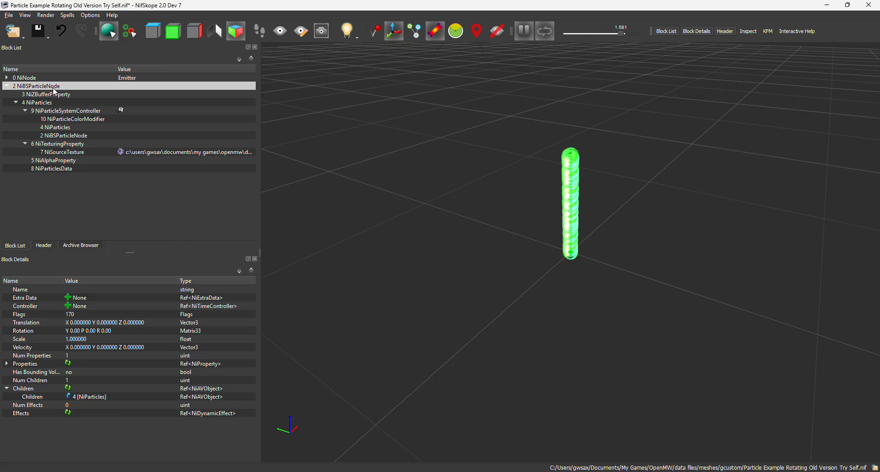
double_click(78, 290)
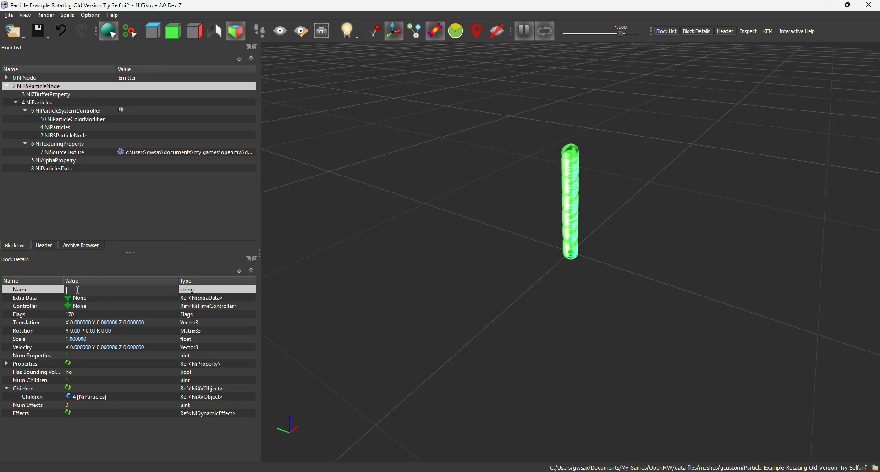
left_click(51, 79)
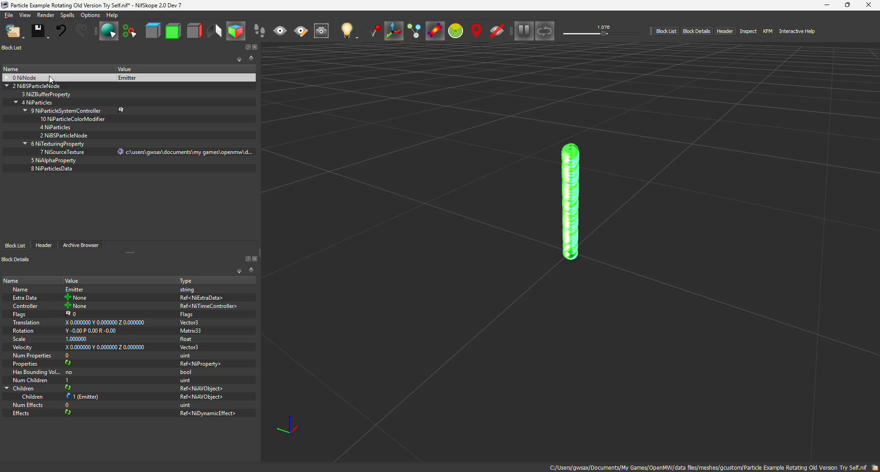
left_click(7, 78)
left_click(7, 78)
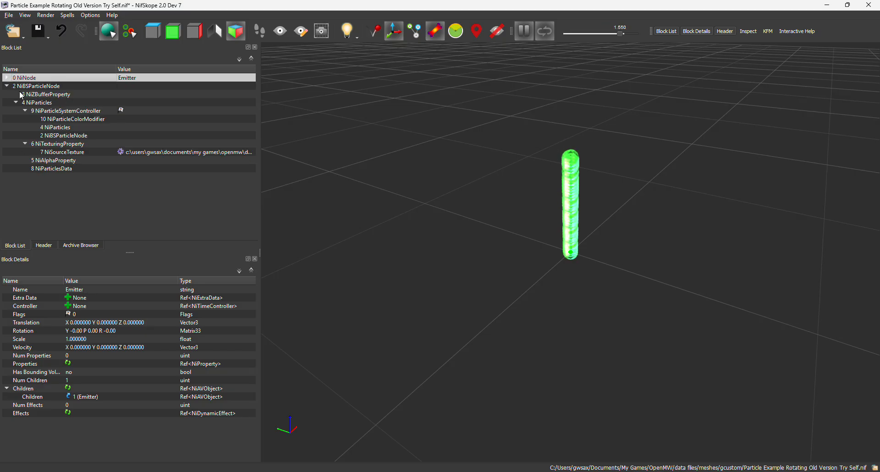
left_click(49, 87)
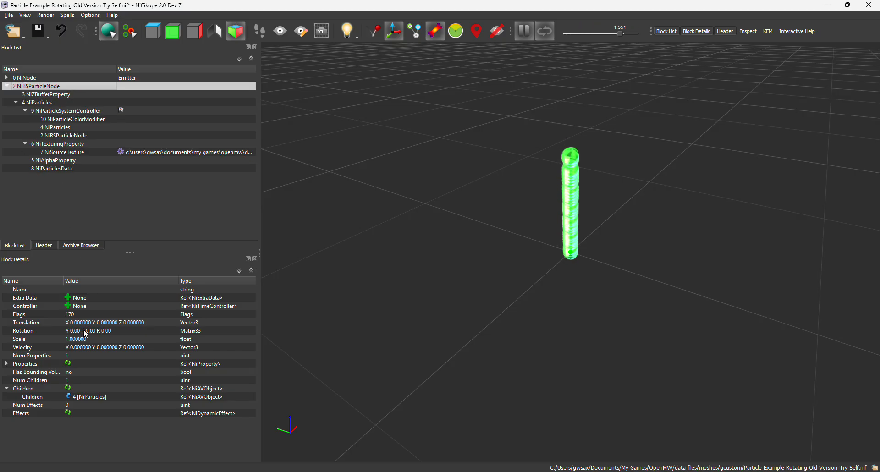
Set the roll (R) of the NiBSParticleNode's rotation to 90 degrees
double_click(84, 330)
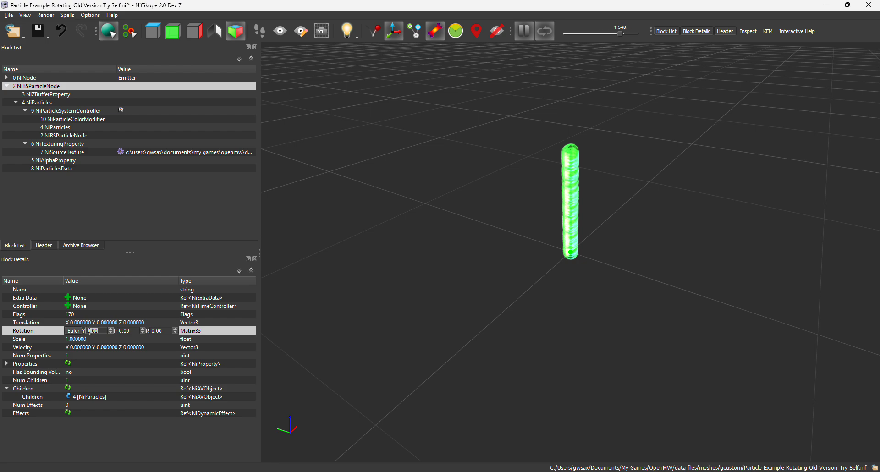
left_click(152, 330)
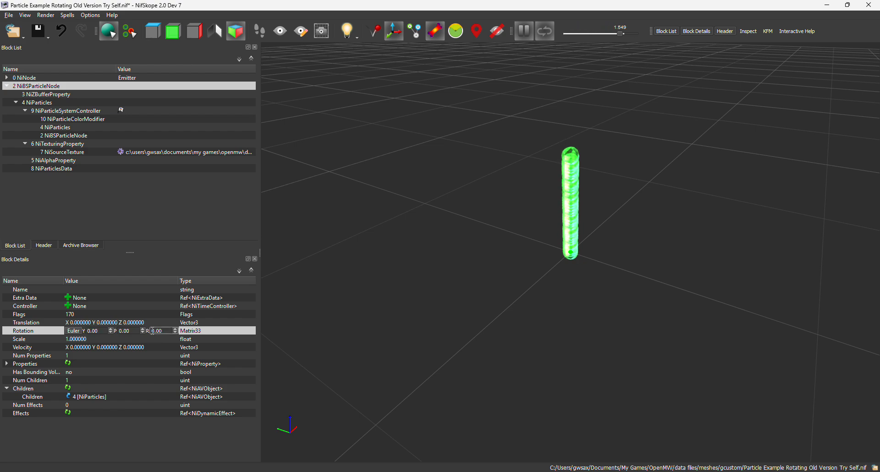
left_click_drag(151, 331, 166, 331)
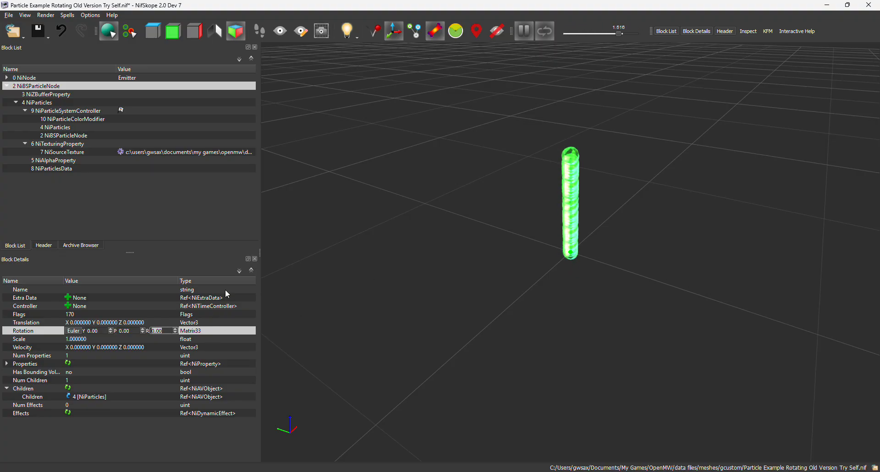
type("1")
key("BackSpace")
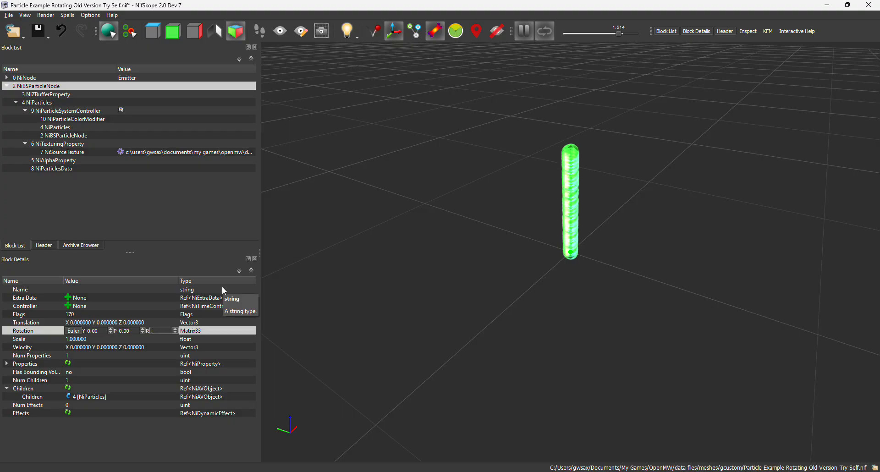
type("90")
key("Return")
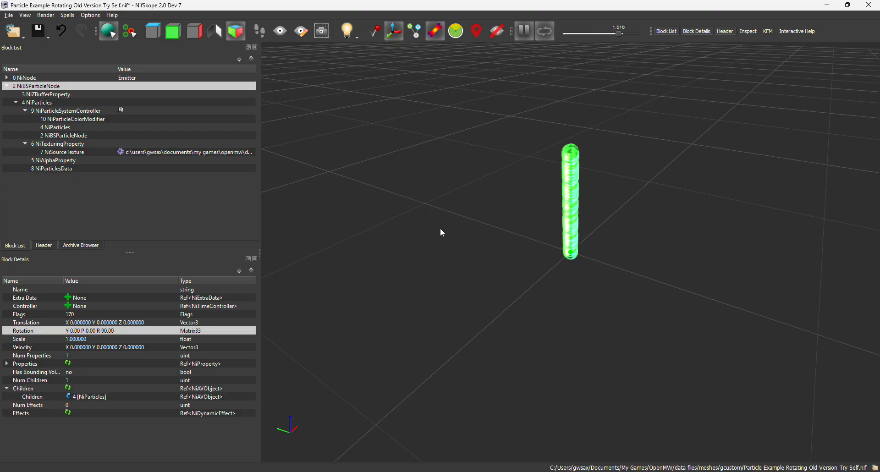
Reset the roll (R) of the NiBSParticleNode's rotation to 0
double_click(107, 331)
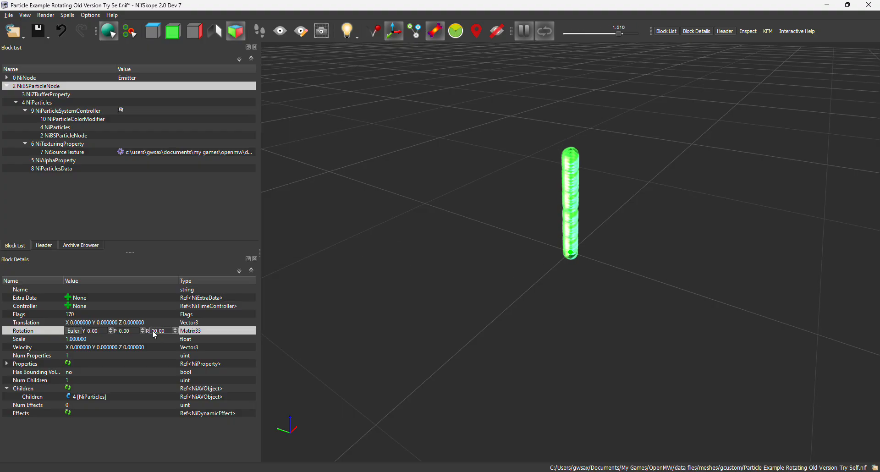
left_click_drag(151, 331, 168, 330)
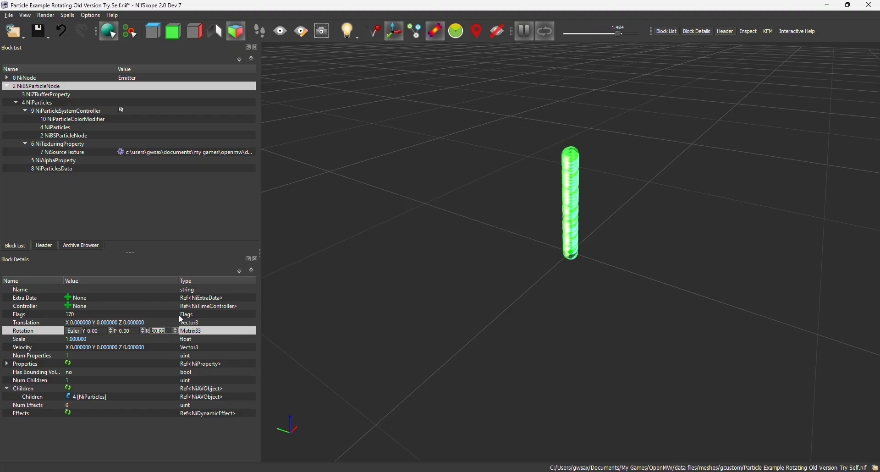
key("Return")
double_click(96, 333)
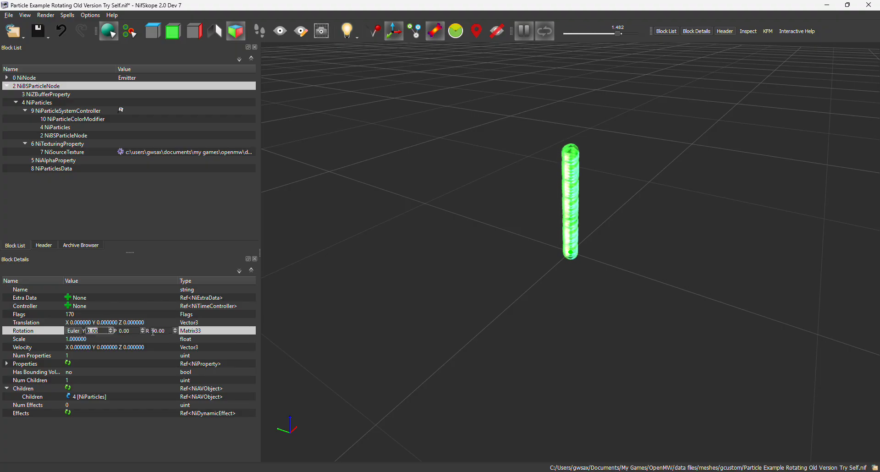
type("0")
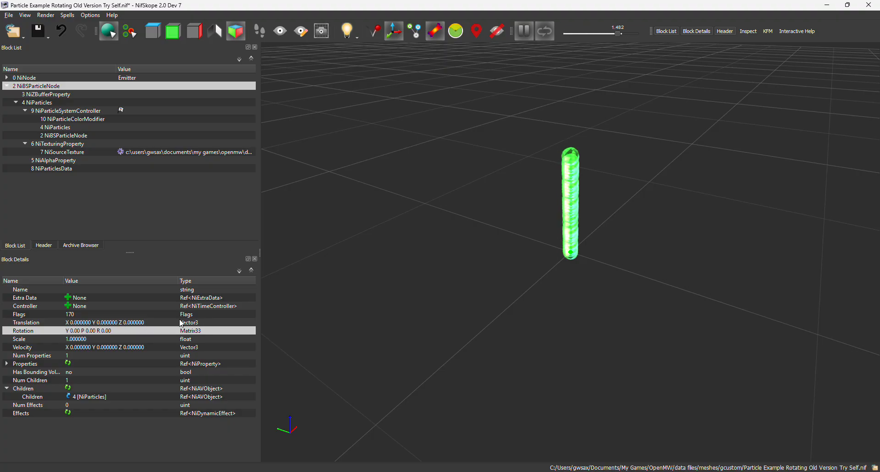
Set the yaw (Y) of the NiBSParticleNode's rotation to 90 degrees and inspect the particle direction
double_click(95, 331)
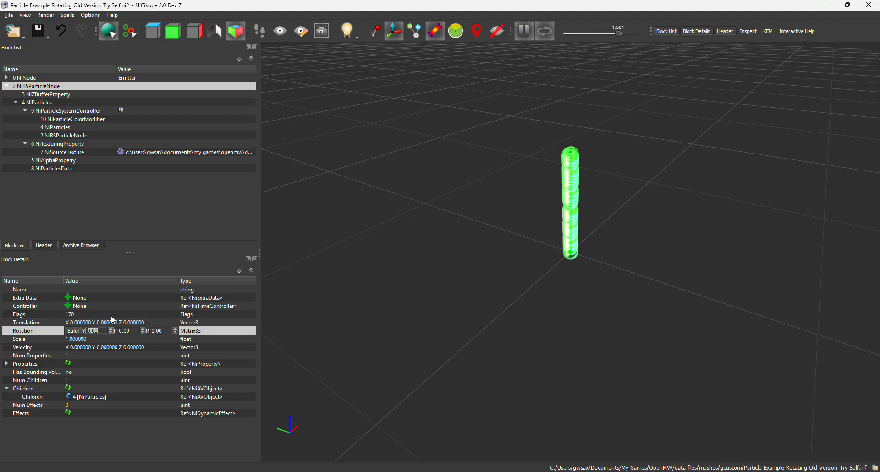
type("90")
key("Return")
left_click_drag(595, 277, 490, 268)
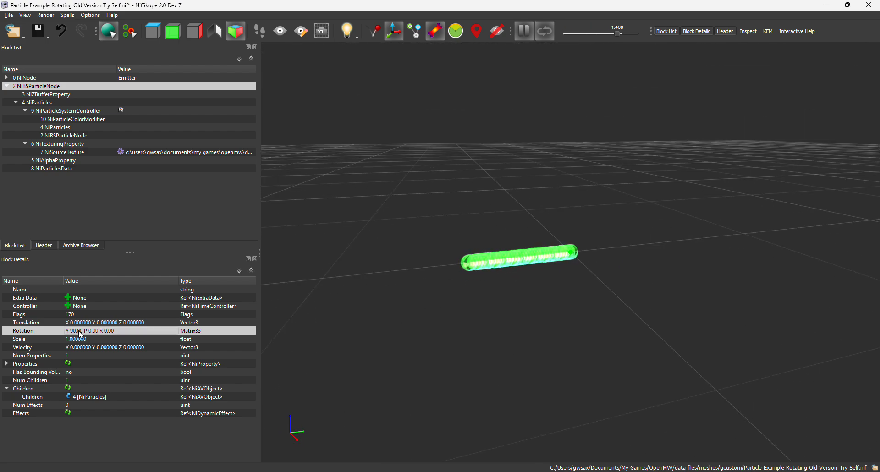
Return the yaw (Y) of the NiBSParticleNode's rotation to 0
double_click(130, 330)
type("0")
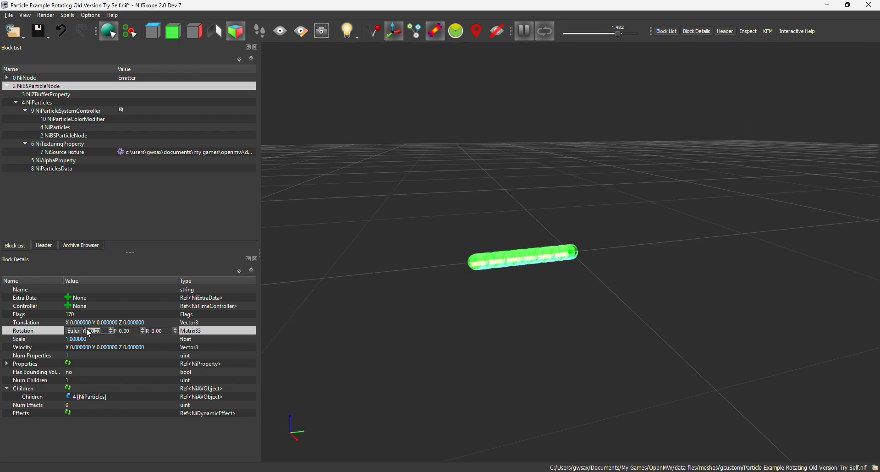
key("Return")
Set the pitch (P) of the NiBSParticleNode's rotation to 90 degrees and inspect the particle direction
double_click(80, 330)
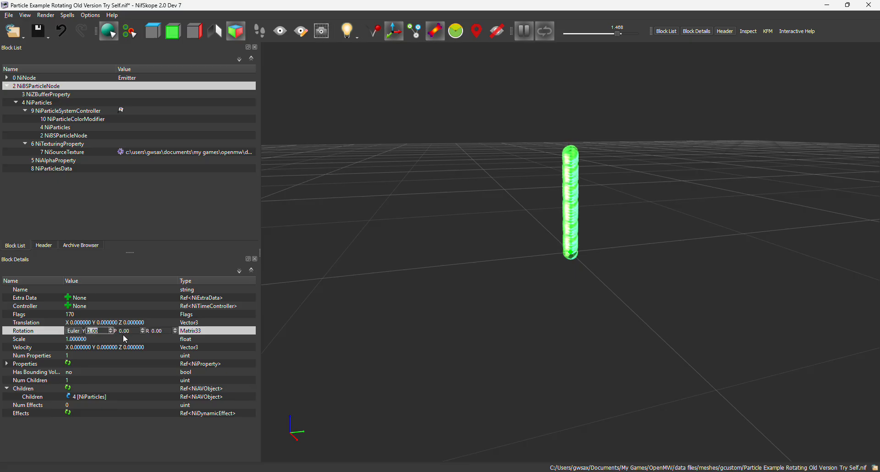
key("Tab")
type("90")
key("Return")
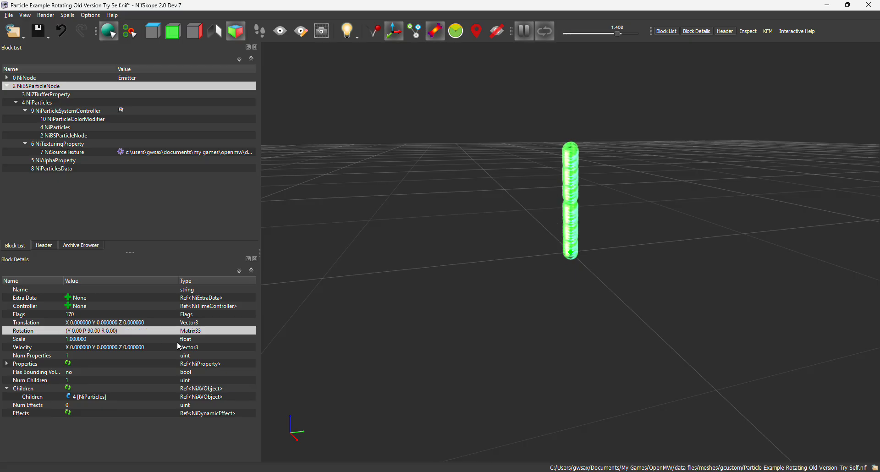
left_click_drag(507, 343, 306, 284)
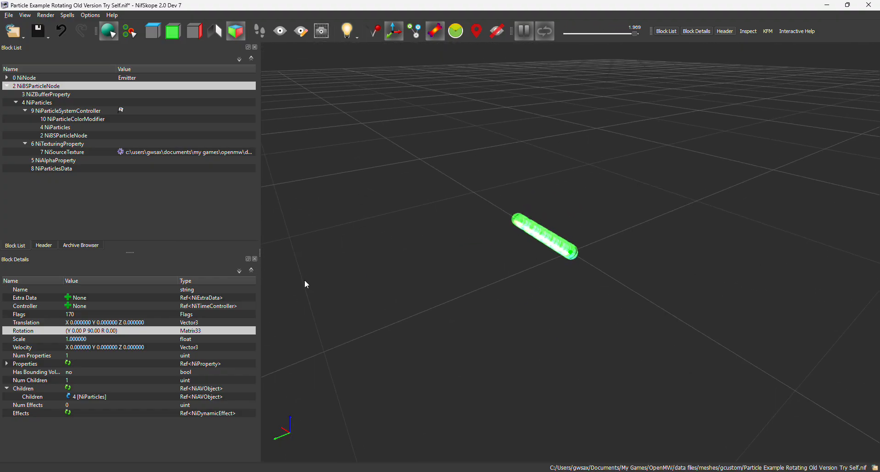
Try yaw (Y) values of 90 and 20 degrees on the pitched NiBSParticleNode's rotation
double_click(80, 333)
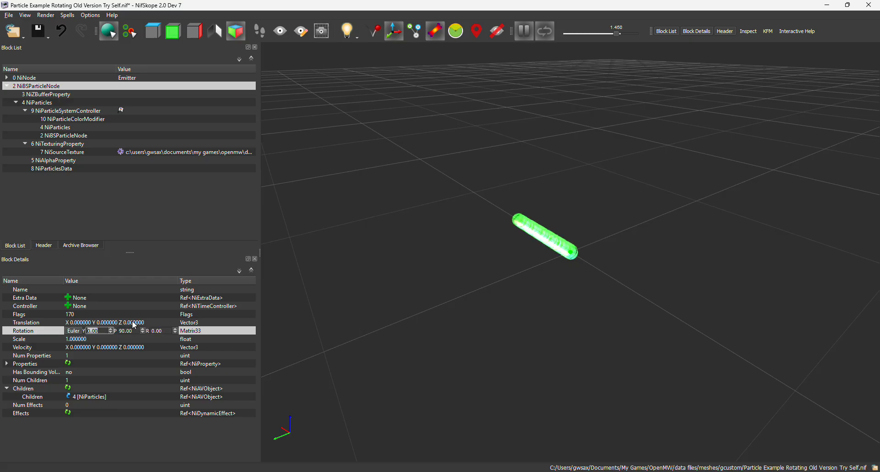
type("90")
key("Return")
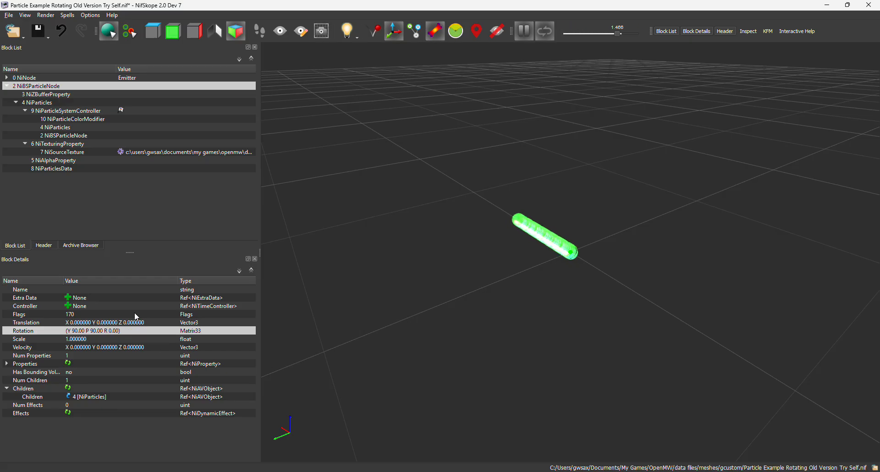
double_click(80, 333)
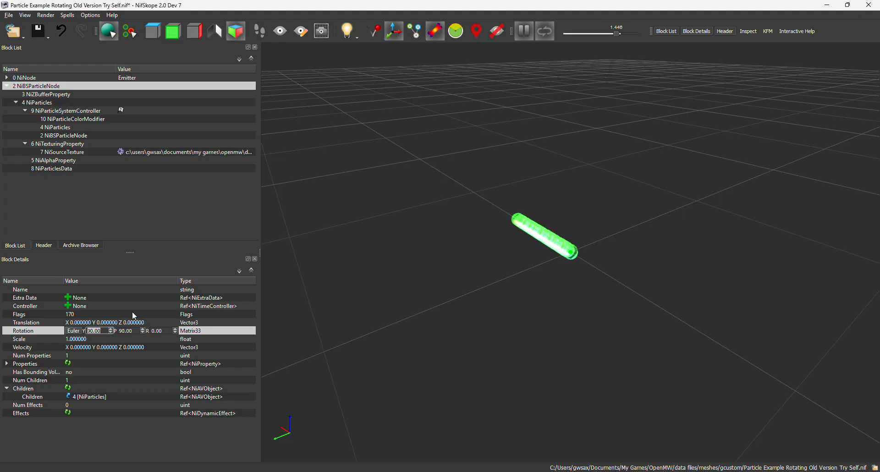
type("20")
key("Return")
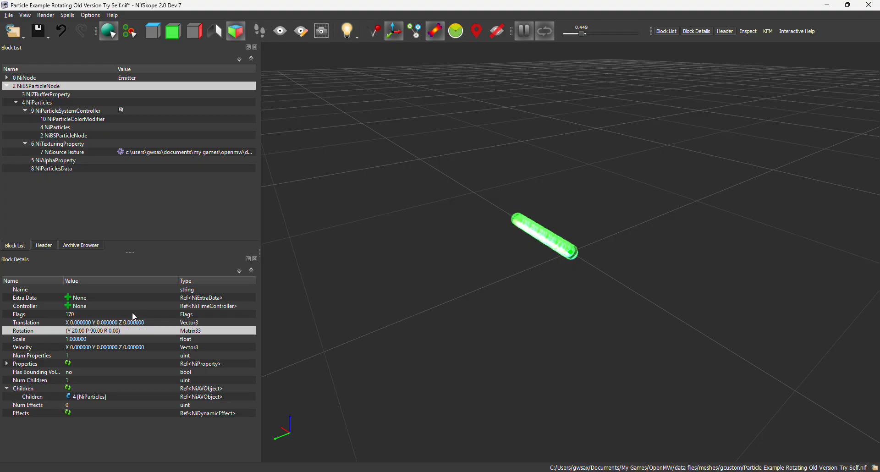
Set the yaw (Y) of the pitched NiBSParticleNode's rotation back to 0
double_click(80, 334)
type("0")
key("Return")
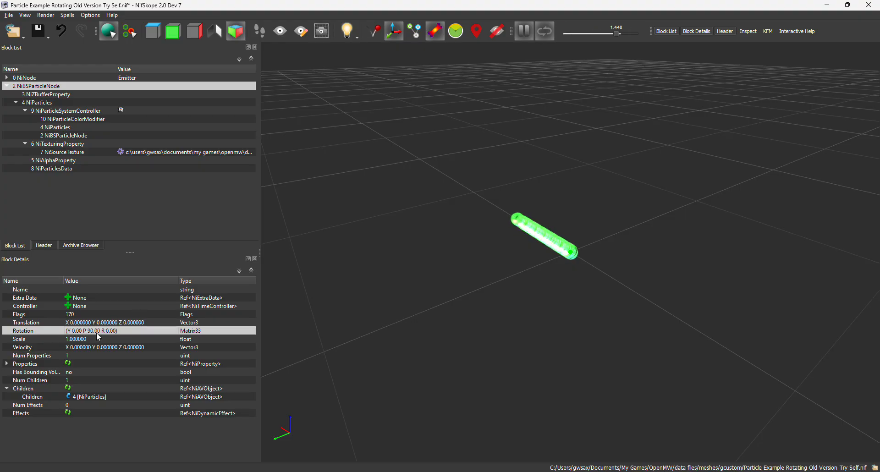
Set the pitch (P) of the NiBSParticleNode's rotation to 180 degrees
double_click(97, 333)
type("180")
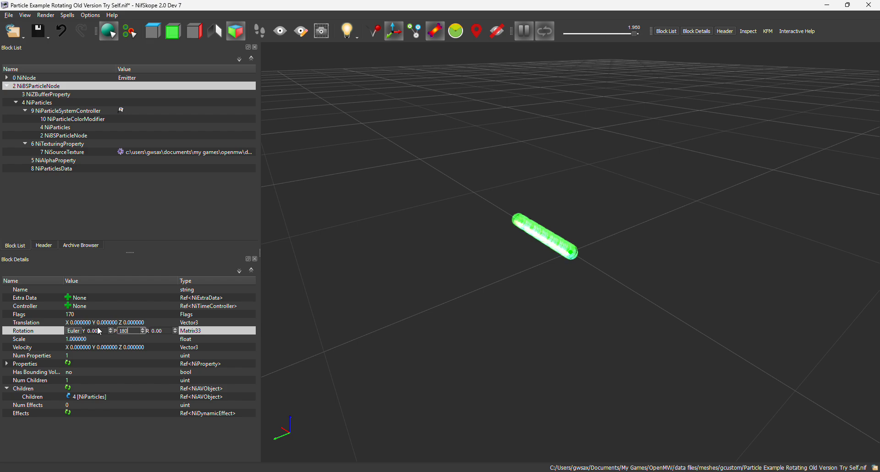
key("Return")
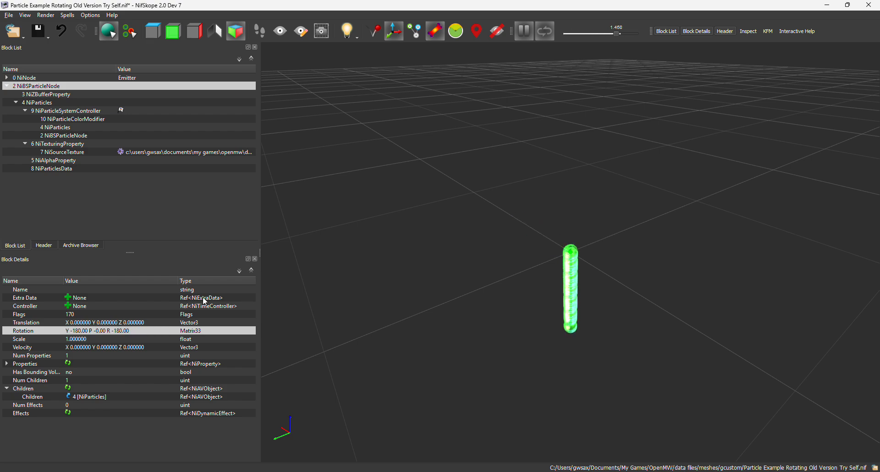
Set the roll (R) of the flipped NiBSParticleNode's rotation to 0
double_click(128, 330)
key("Tab")
key("Tab")
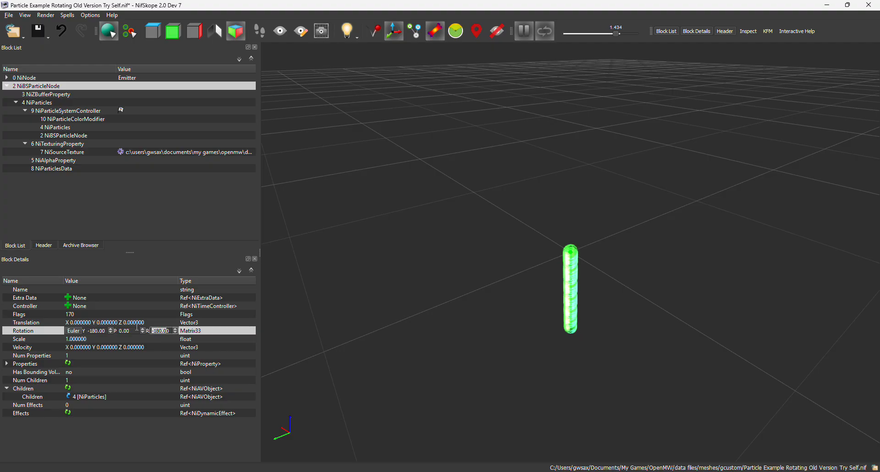
type("0")
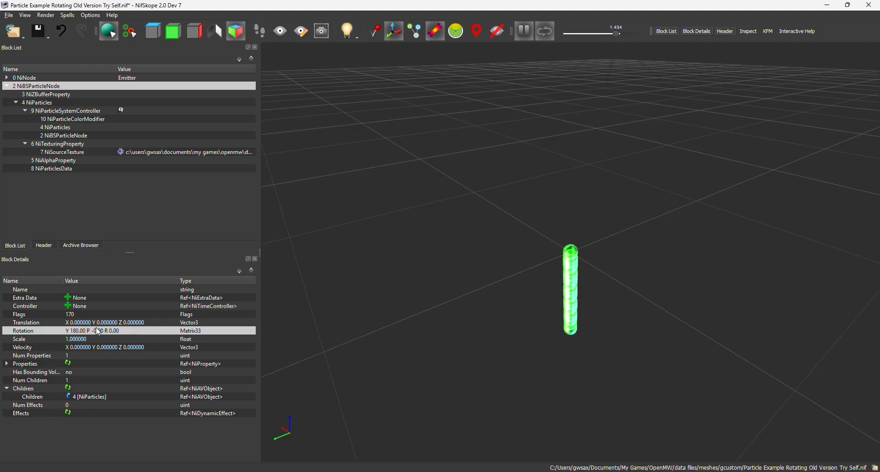
key("Return")
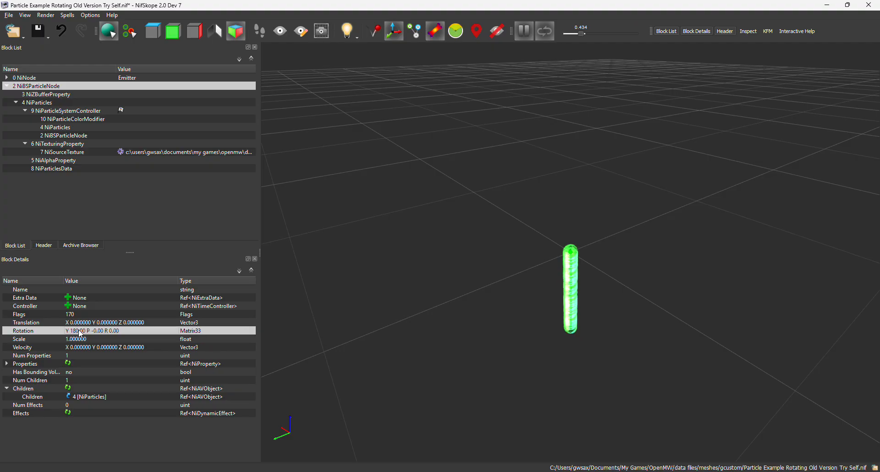
Open the NiBSParticleNode's transform for editing, switch its rotation to axis-angle mode and set the angle to 0
right_click(47, 80)
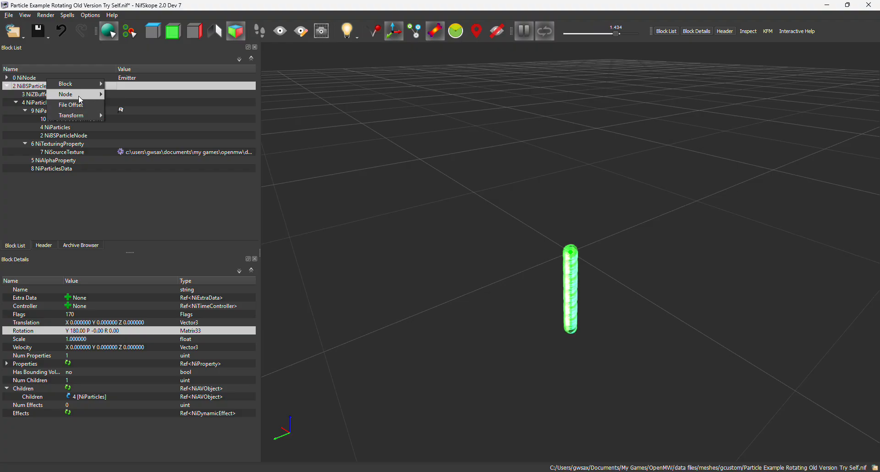
mouse_move(80, 99)
mouse_move(85, 120)
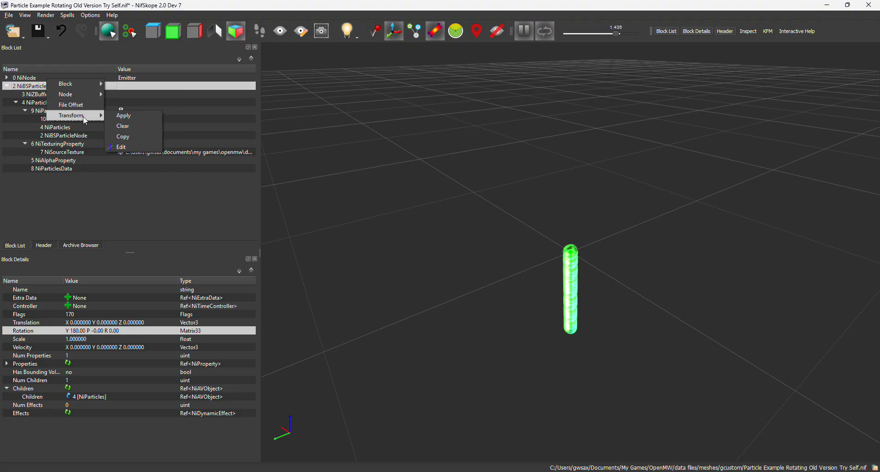
left_click(120, 147)
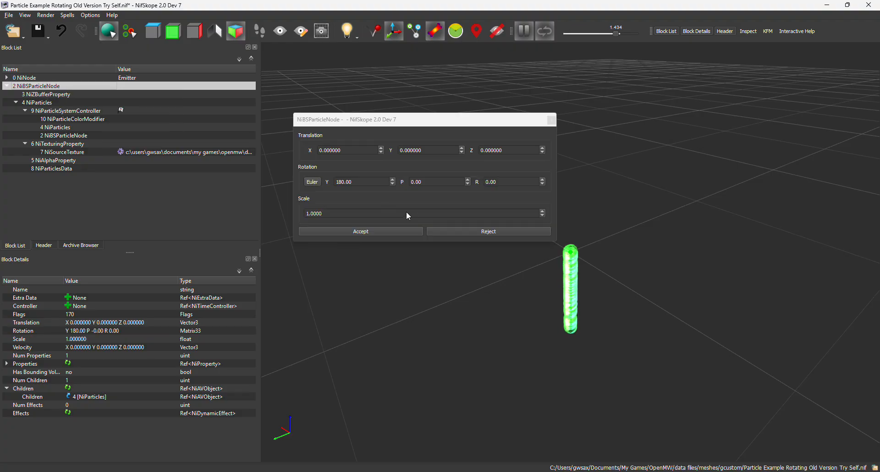
scroll(352, 185, "down", 3)
left_click(319, 182)
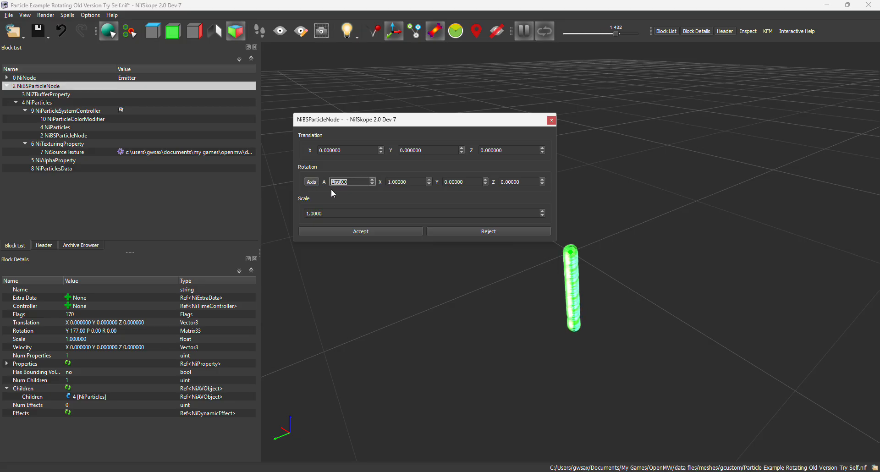
type("0")
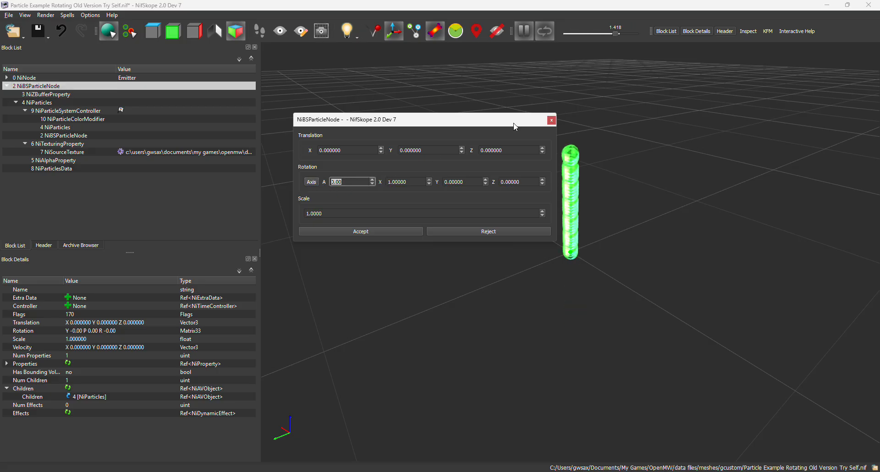
Try a 45-degree rotation angle around the X axis on the NiBSParticleNode
key("Tab")
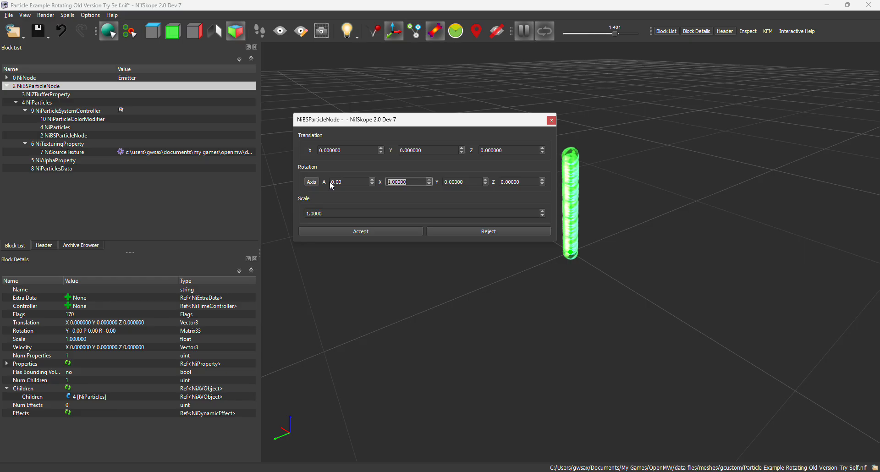
key("shift+Tab")
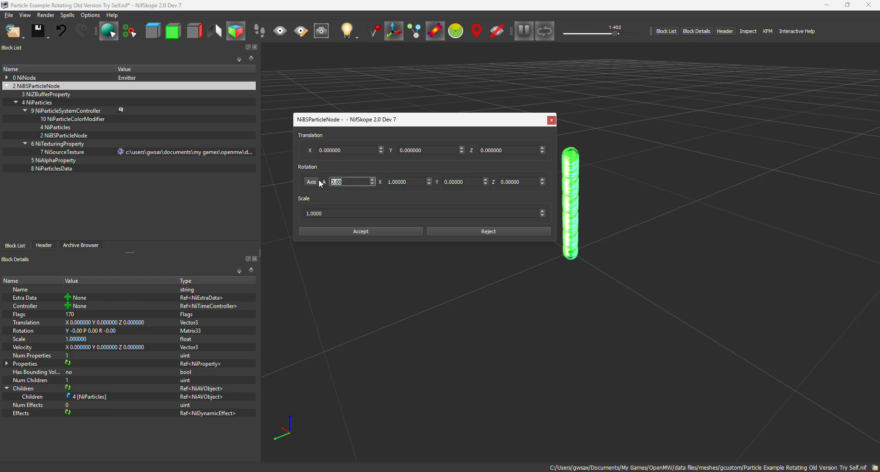
type("45")
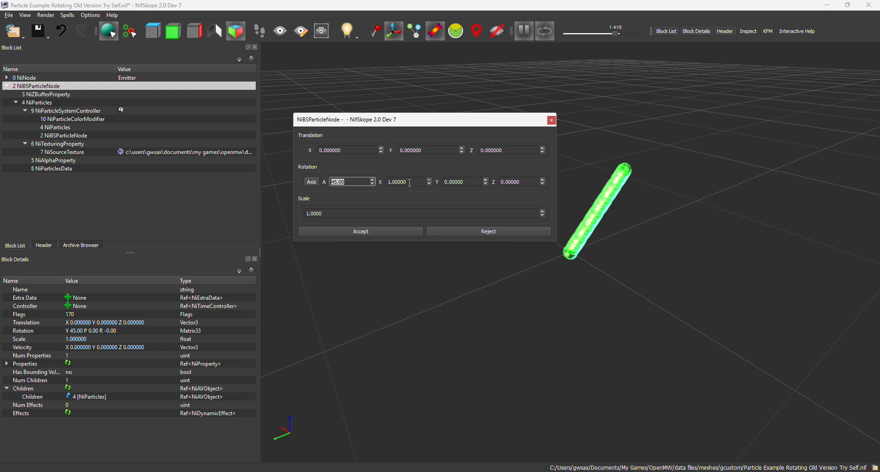
Try adding a Y component to the 45-degree rotation axis, entering 1 and raising it to 0.81650
key("Tab")
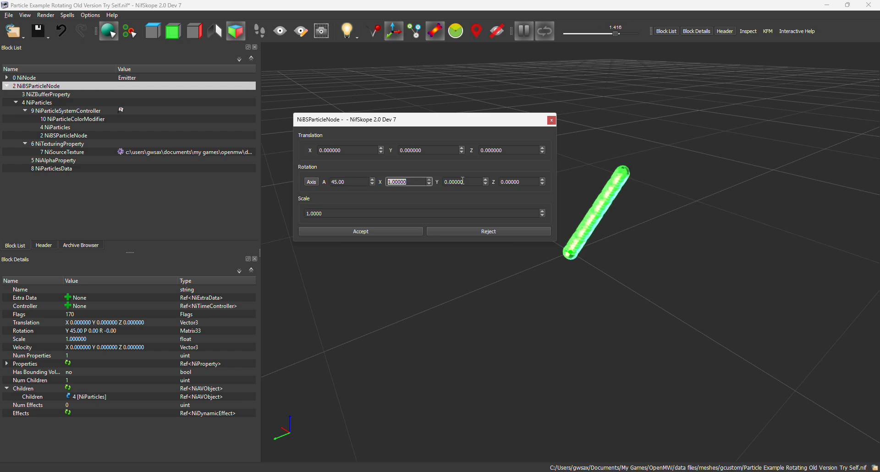
key("Tab")
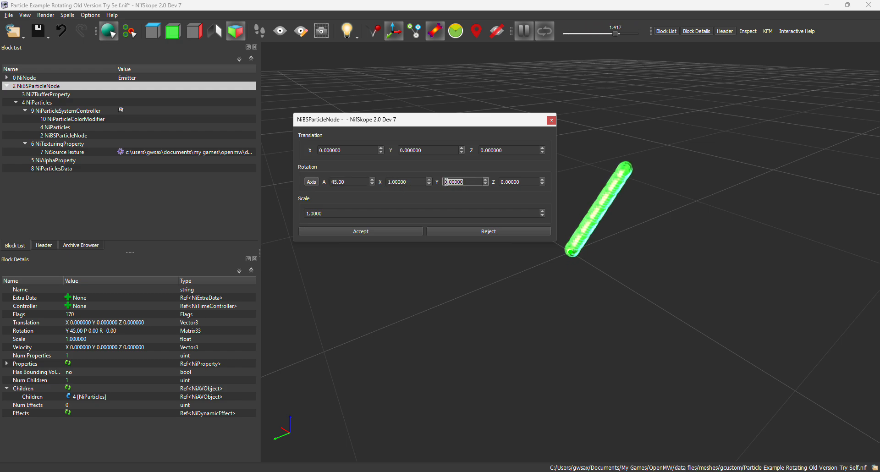
type("11")
double_click(479, 179)
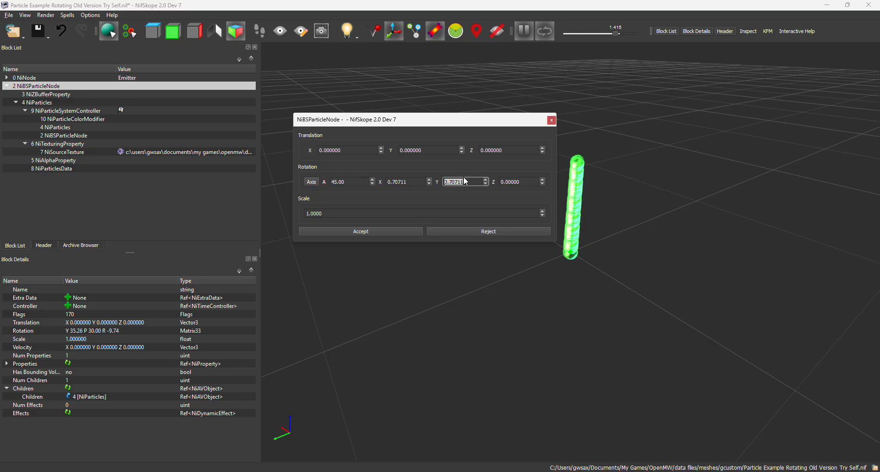
type("1650")
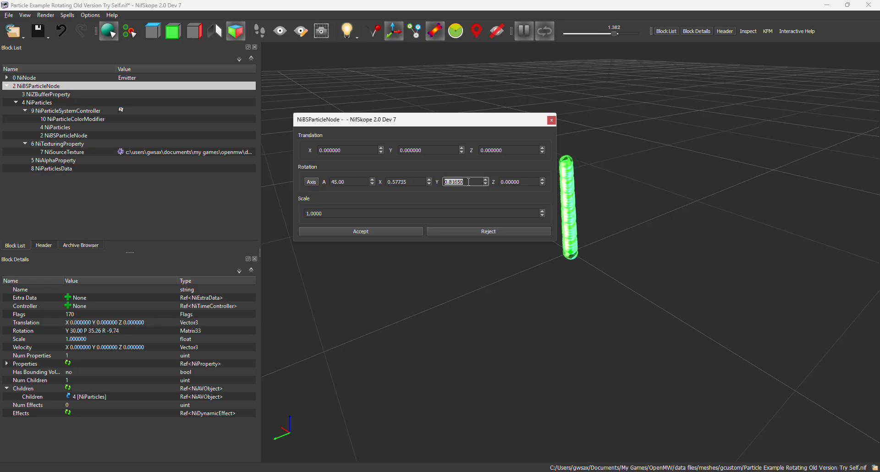
Try 1 and 0.5 for the rotation axis's X component and 0.5 for its Y component
double_click(404, 182)
type("1")
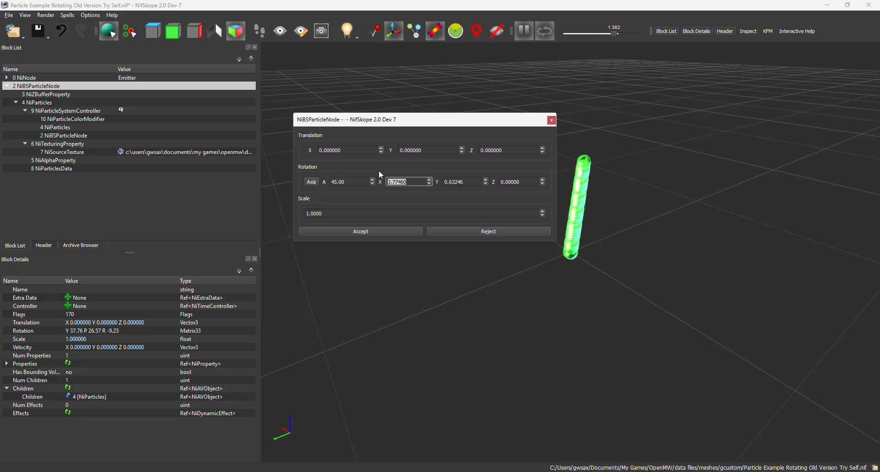
left_click_drag(664, 202, 642, 235)
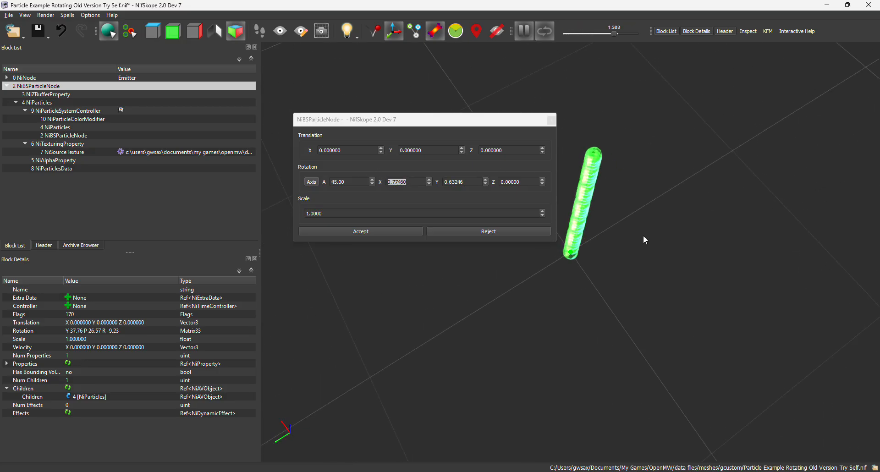
type("0.5")
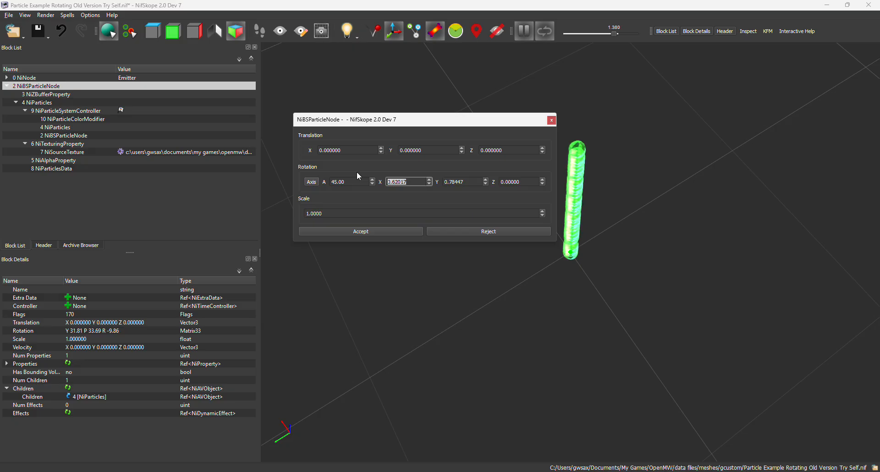
key("Tab")
type("0.5")
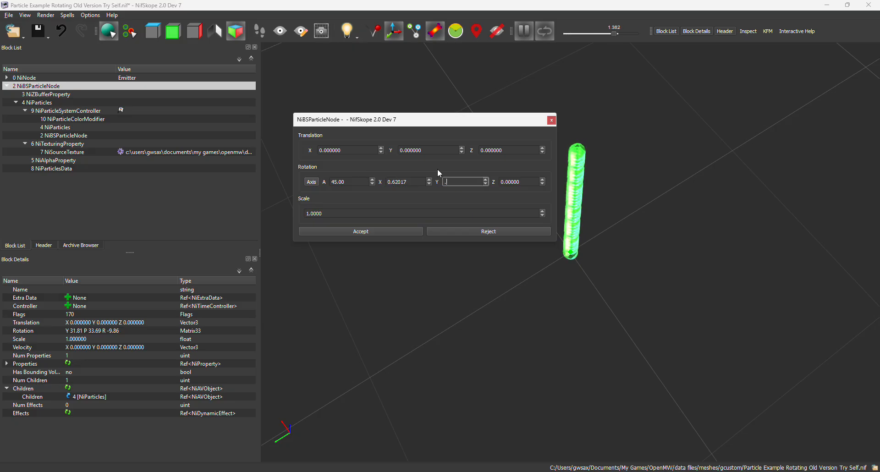
left_click_drag(614, 154, 623, 190)
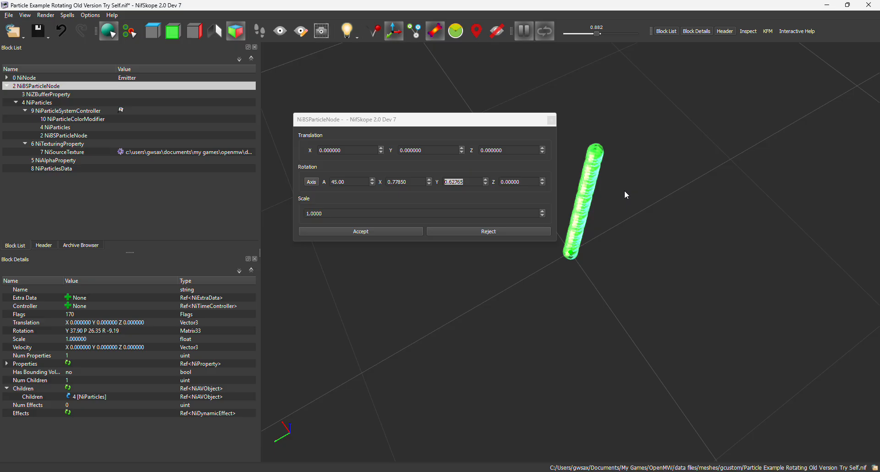
Try raising the rotation axis's Z component in small increments to about 0.6, then lower it slightly to 0.58438
left_click(538, 182)
left_click(543, 179)
left_click(544, 179)
left_click(543, 179)
left_click(543, 179)
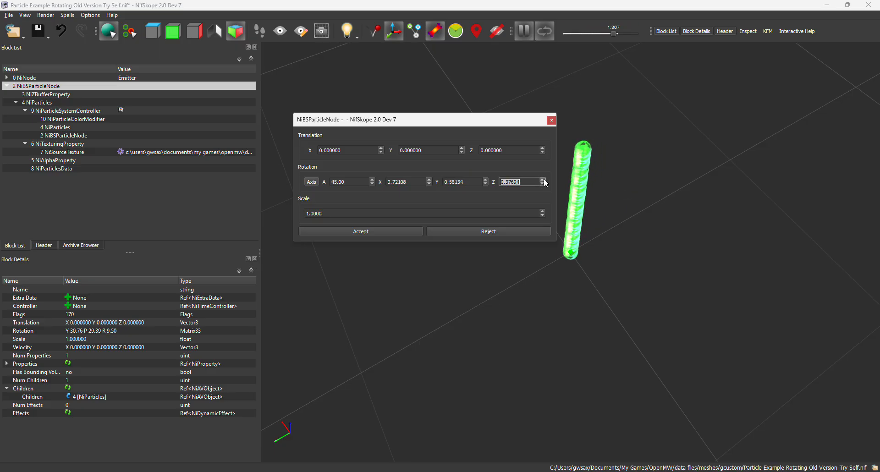
left_click(543, 179)
left_click(543, 179)
left_click_drag(646, 217, 595, 171)
left_click(542, 179)
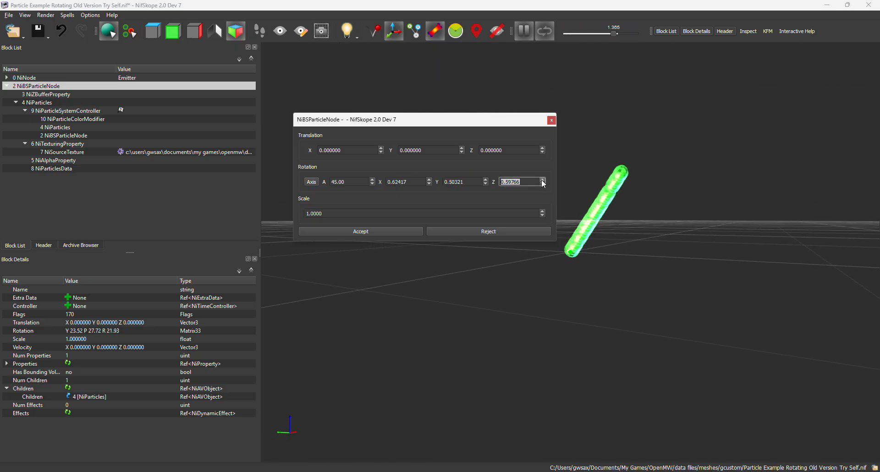
left_click(542, 180)
left_click(542, 179)
left_click(542, 184)
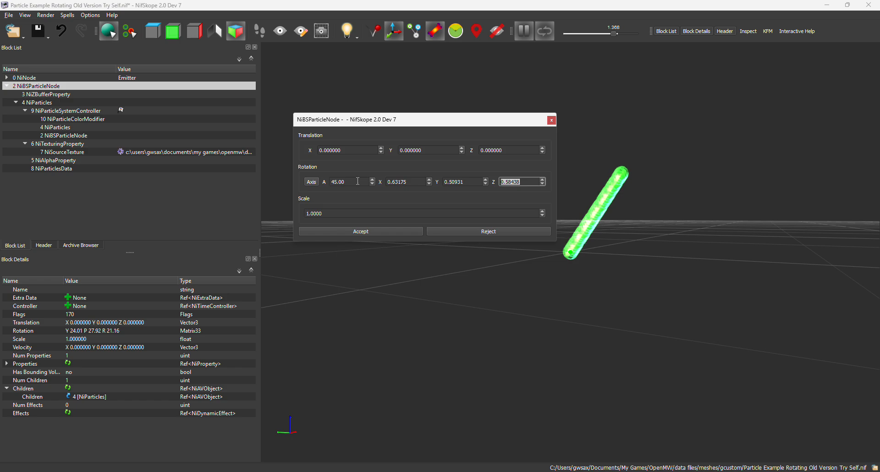
Try a rotation angle of 90 degrees, entering 1 for the axis's X component and 0 for its Z component
left_click_drag(357, 181, 307, 176)
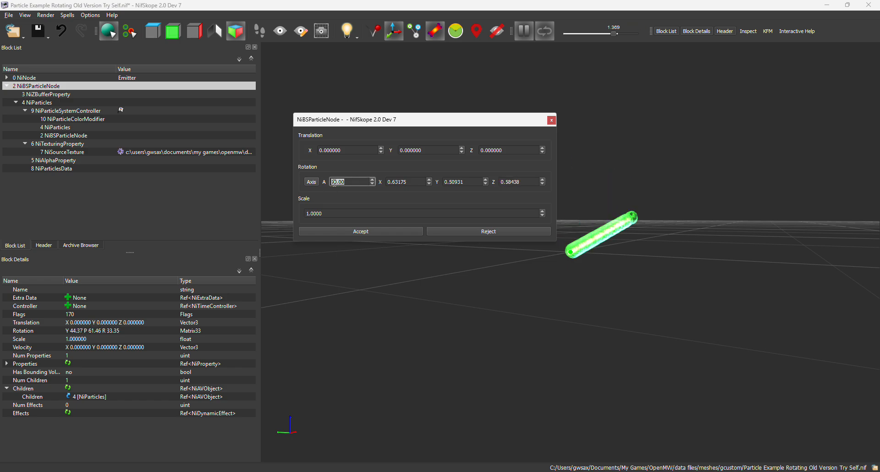
key("Tab")
type("1")
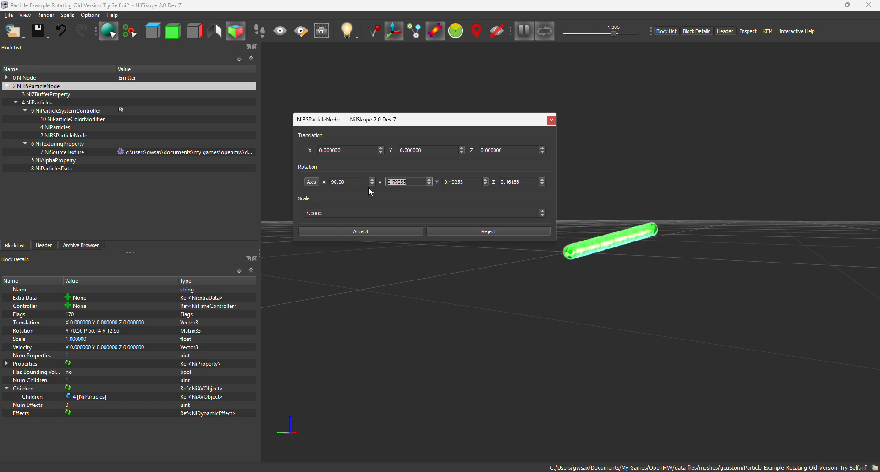
key("Tab")
key("Tab")
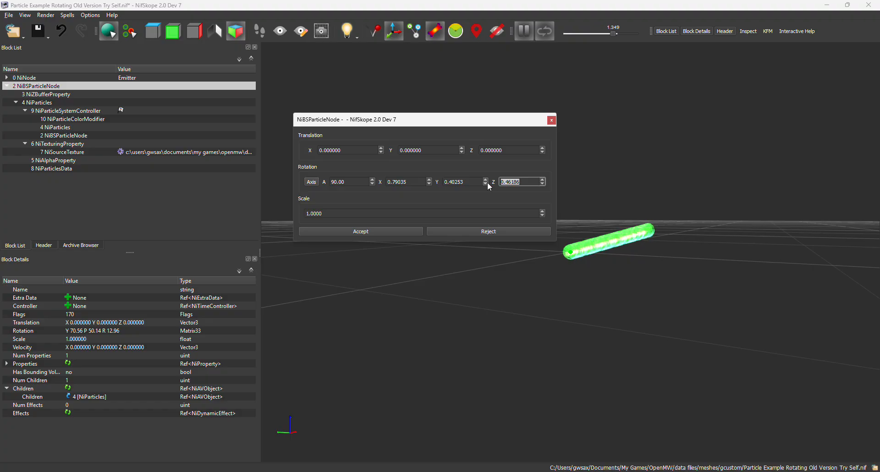
type("0")
Sweep the X component of the 90-degree rotation axis down to about -0.006 and back up to about 0.97
left_click_drag(559, 223, 396, 196)
scroll(427, 182, "up", 11)
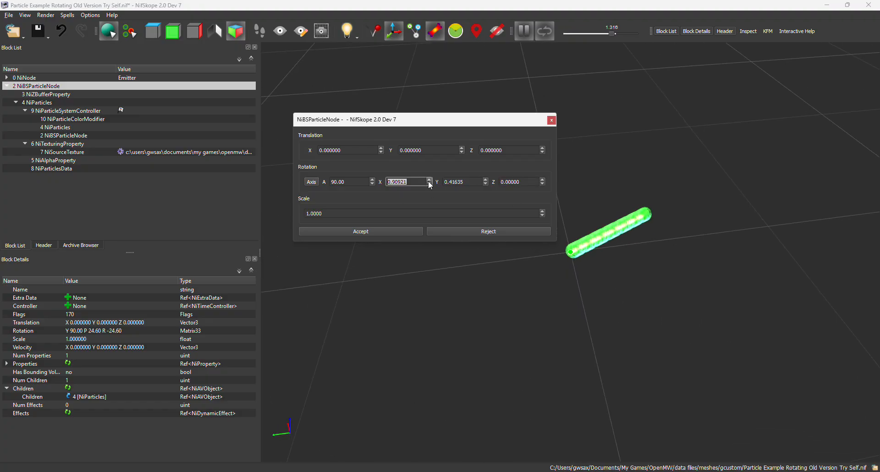
scroll(430, 183, "down", 20)
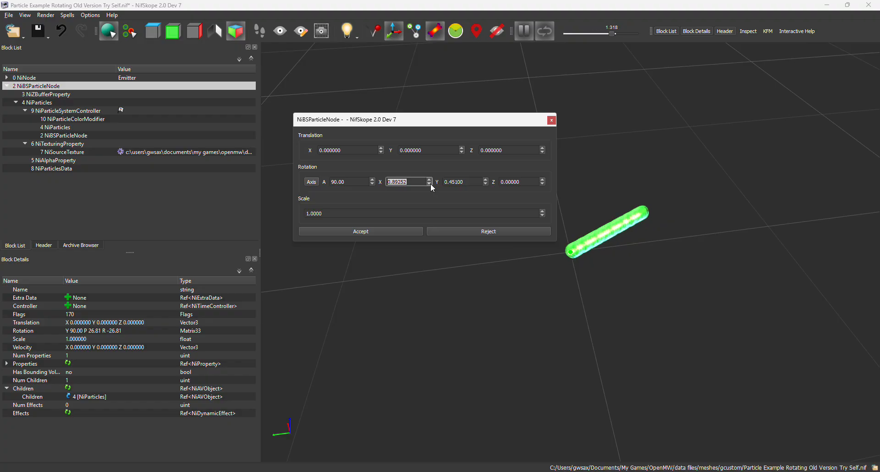
scroll(430, 183, "down", 9)
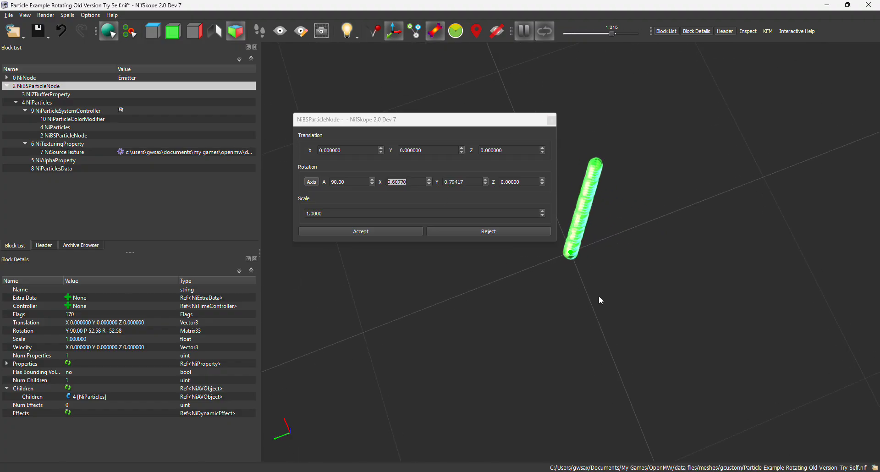
scroll(427, 183, "down", 8)
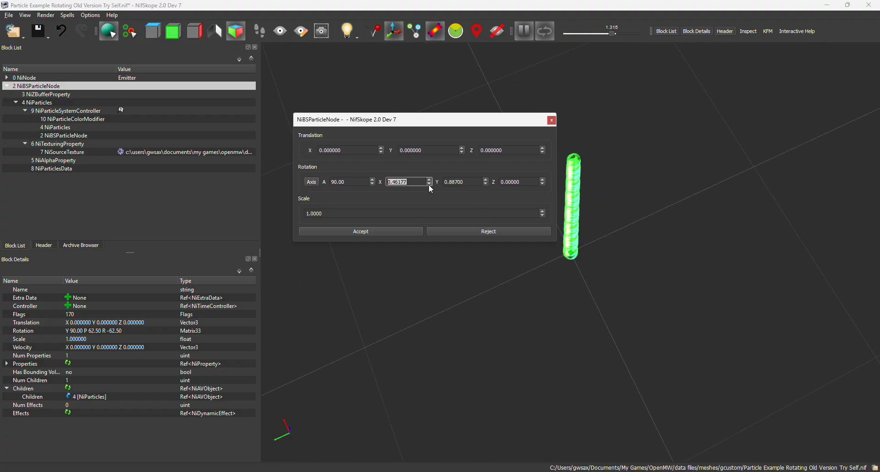
scroll(431, 183, "down", 20)
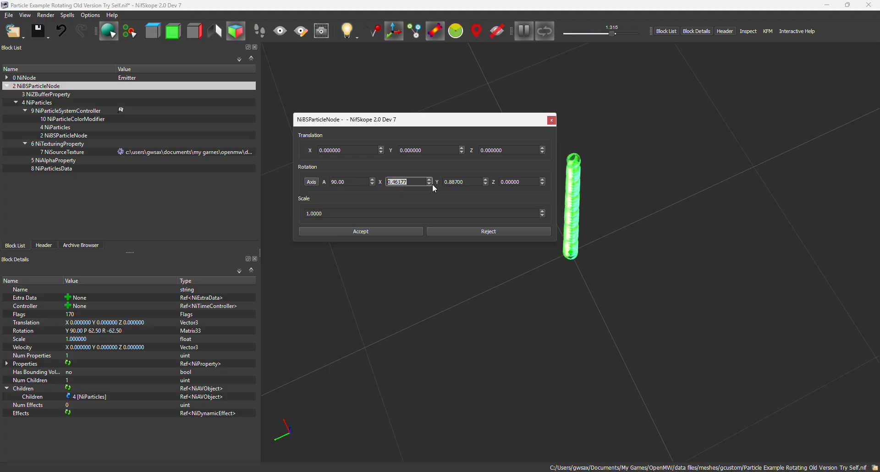
scroll(431, 184, "down", 20)
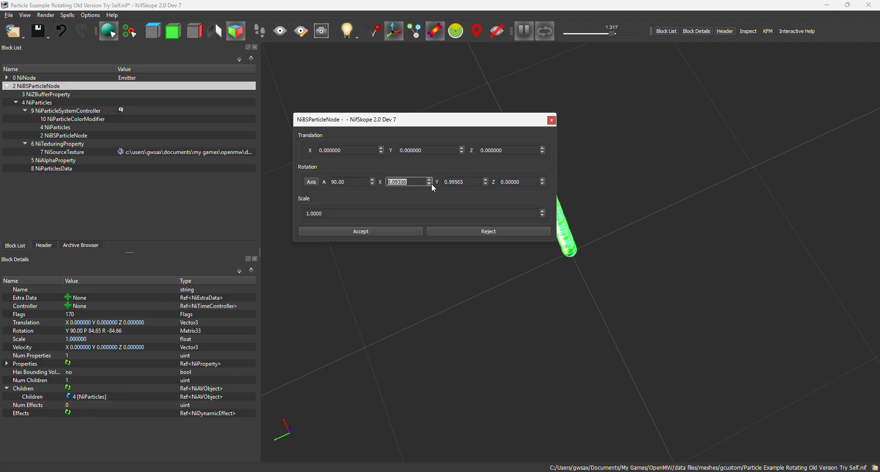
scroll(430, 181, "up", 20)
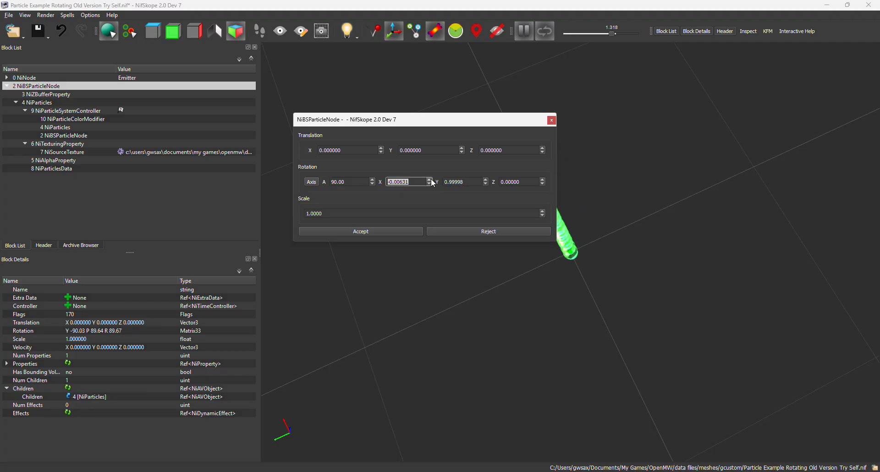
scroll(431, 178, "up", 20)
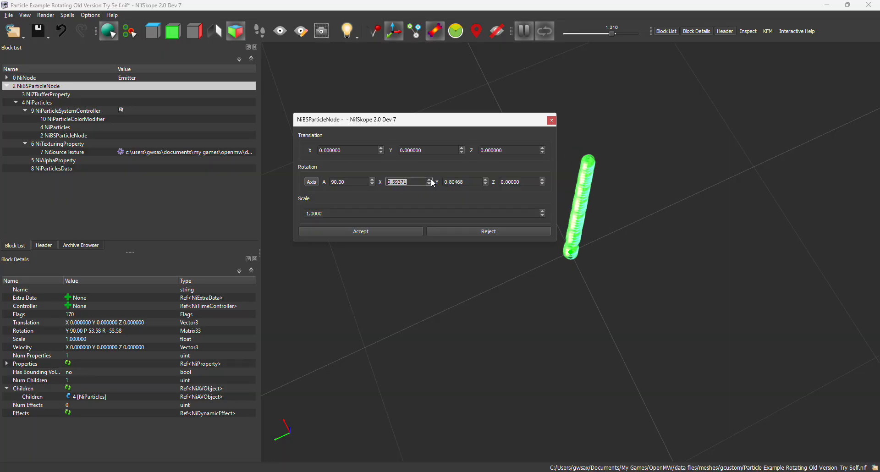
scroll(430, 181, "up", 6)
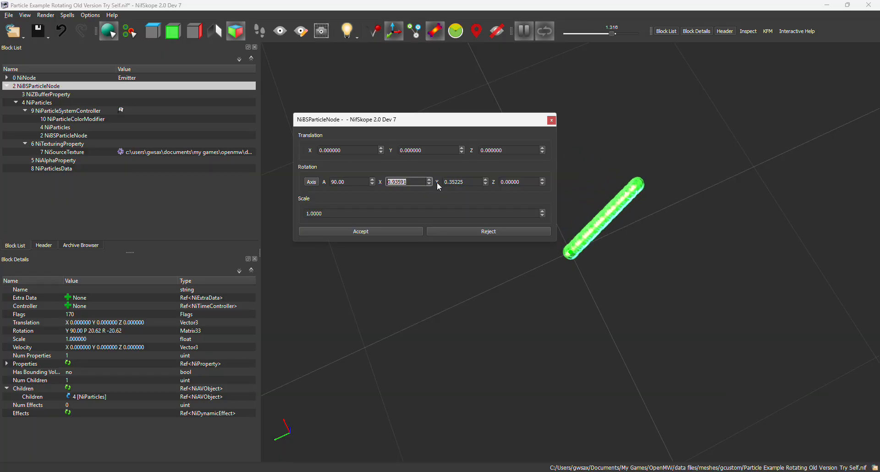
scroll(431, 179, "up", 3)
scroll(430, 182, "up", 2)
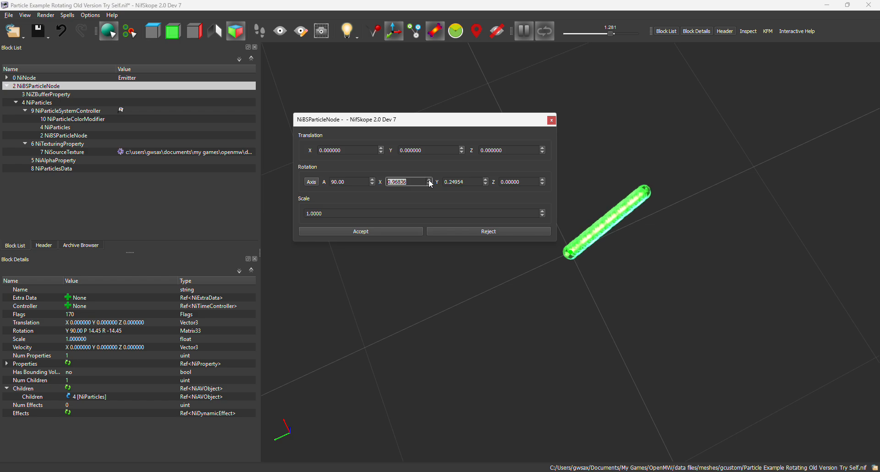
Reject the trial axis rotation and set the NiBSParticleNode's rotation angle around the X axis to 0 in the reopened transform
left_click(487, 234)
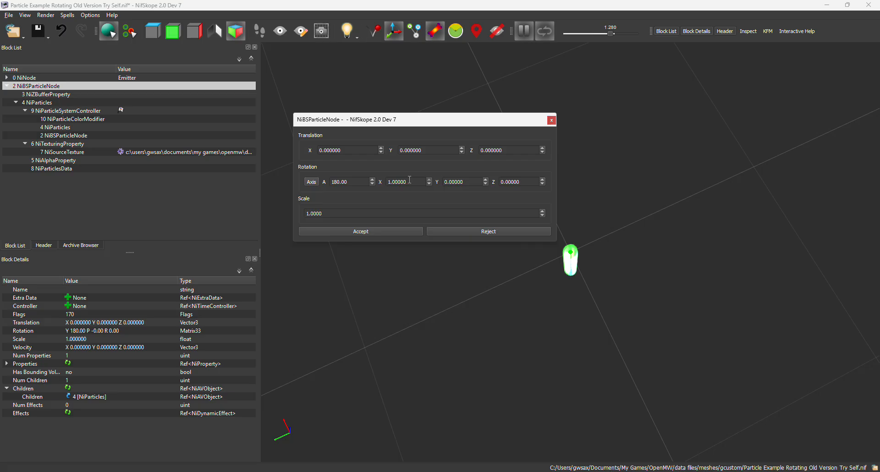
key("ctrl+z")
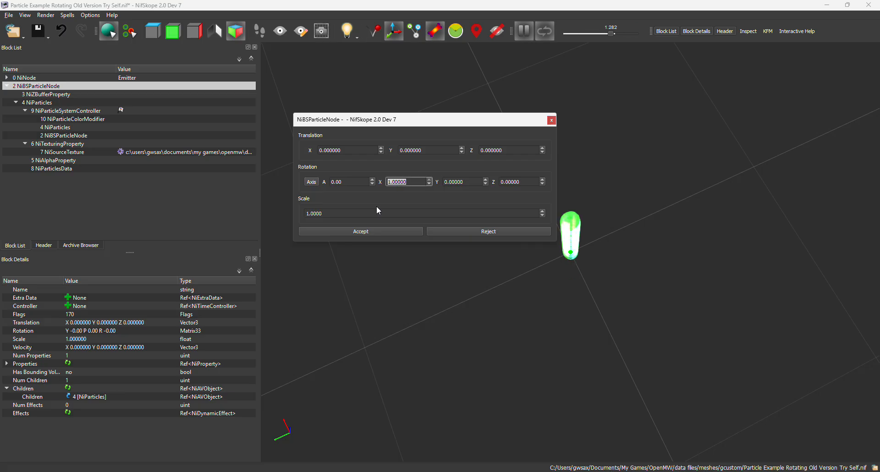
Close the transform dialog and set the NiBSParticleNode's X translation to 1
left_click(550, 121)
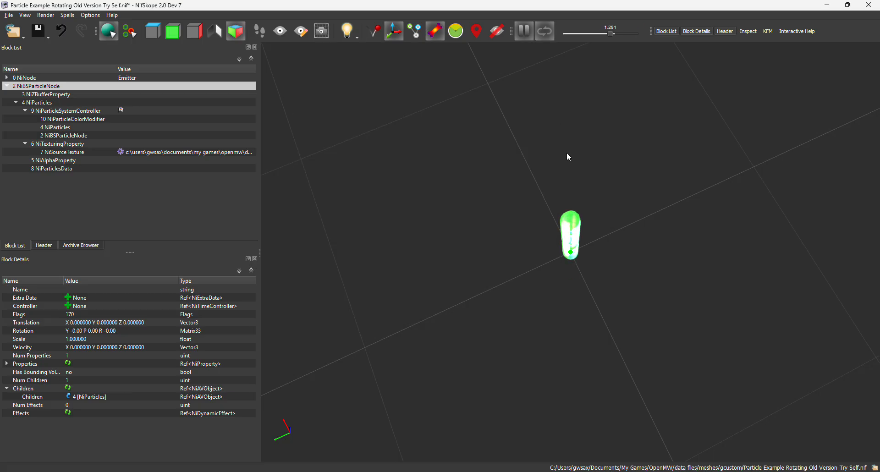
left_click_drag(566, 152, 536, 227)
left_click(90, 325)
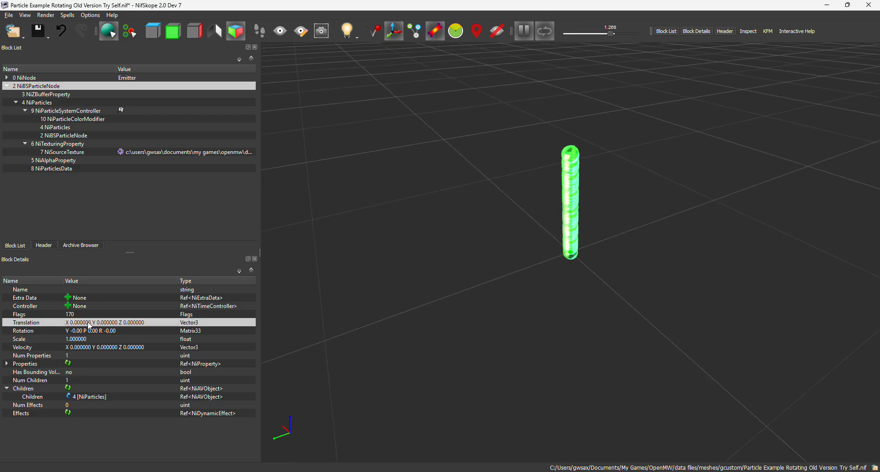
left_click(90, 325)
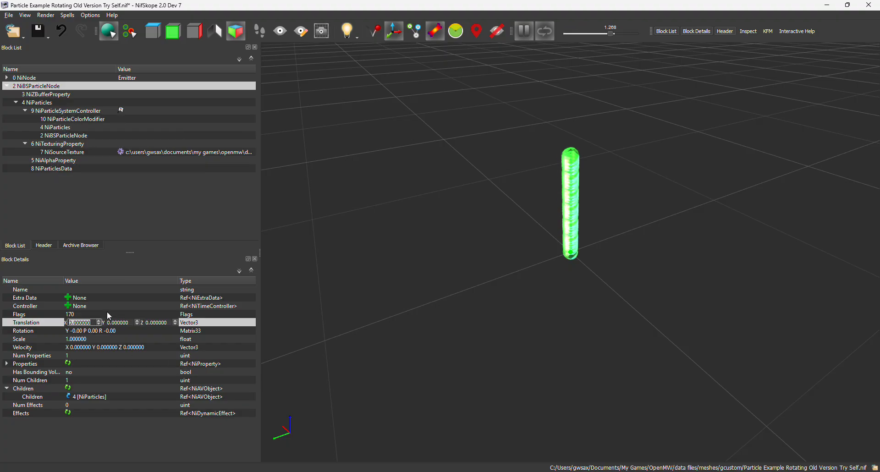
type("1")
key("Return")
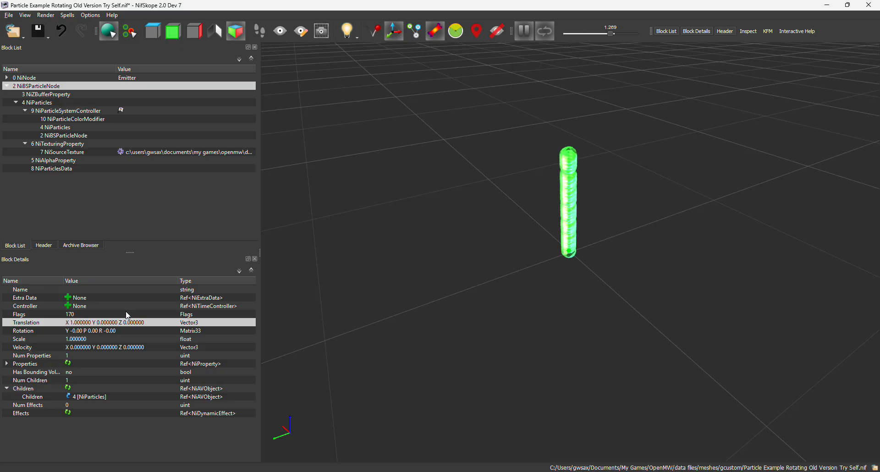
Try moving the NiBSParticleNode 100 units along X, followed by 100 units along Y
double_click(92, 322)
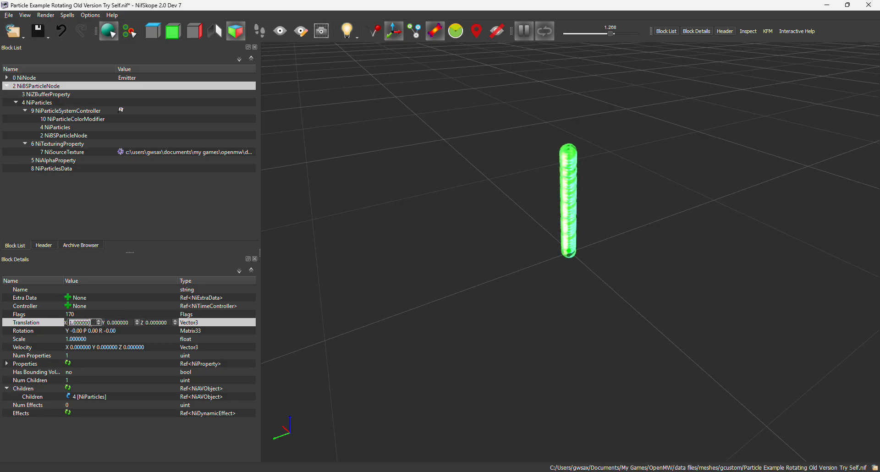
type("100")
key("Return")
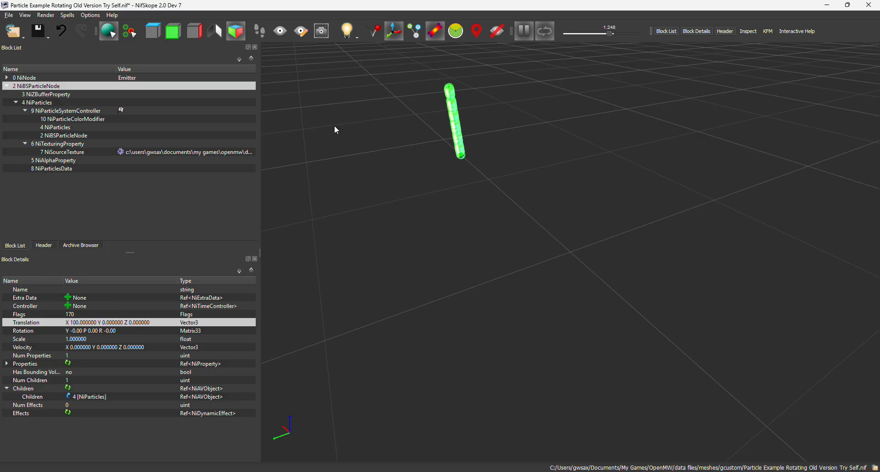
double_click(118, 322)
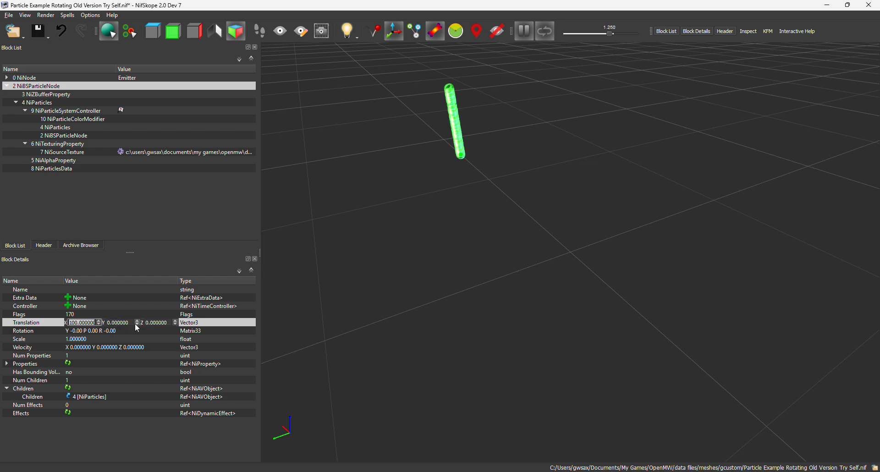
key("Tab")
type("10")
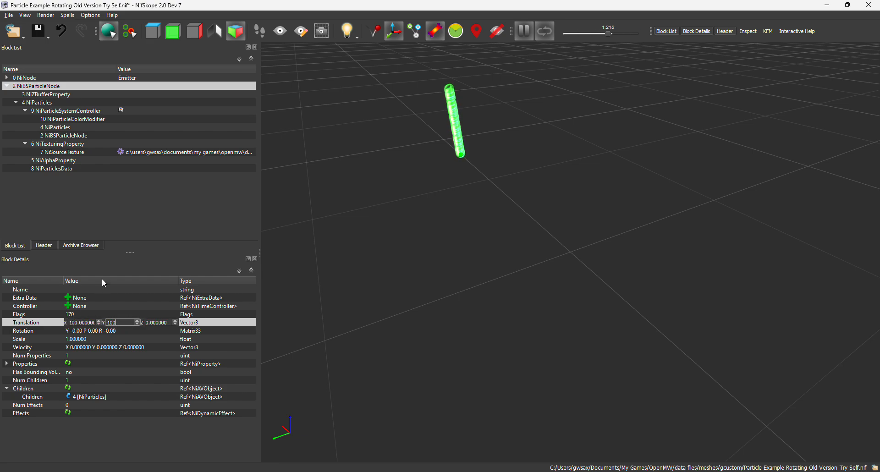
type("0")
key("Return")
scroll(463, 257, "down", 3)
left_click_drag(464, 257, 596, 251)
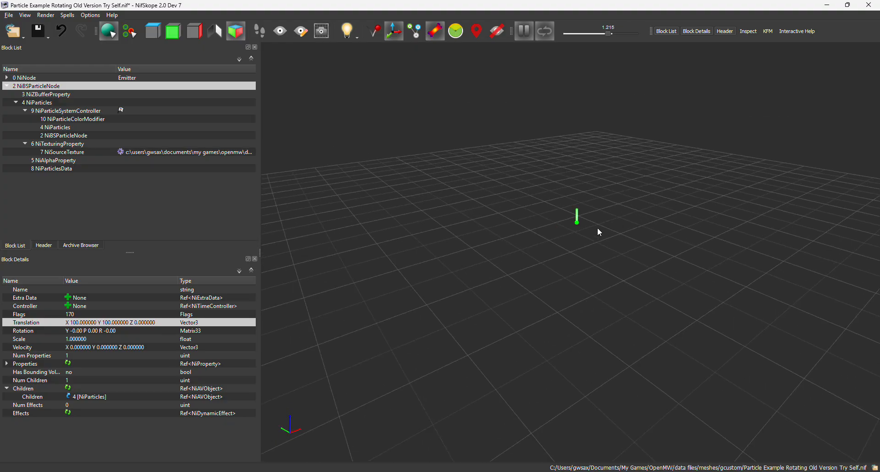
Reset the NiBSParticleNode's Y and X translations to 0
double_click(125, 326)
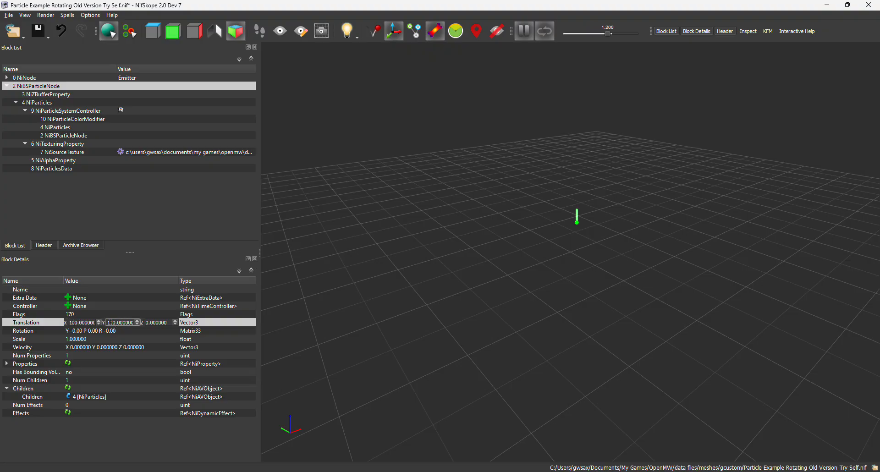
type("0")
key("Return")
double_click(74, 324)
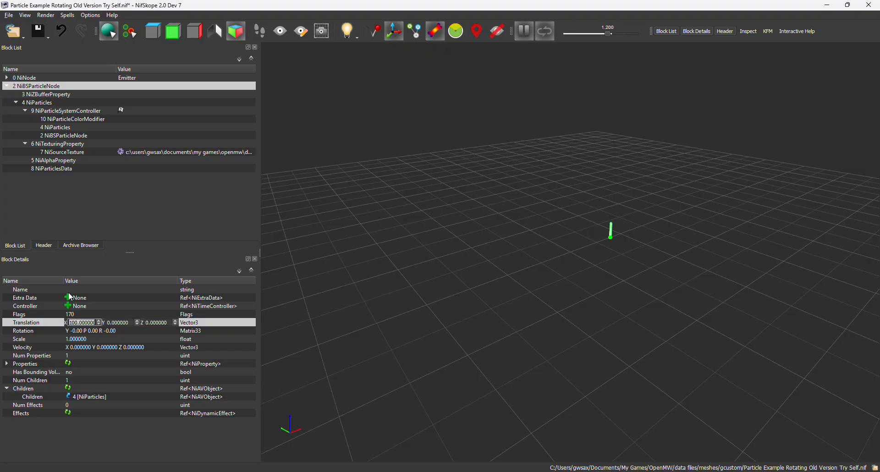
type("0")
key("Return")
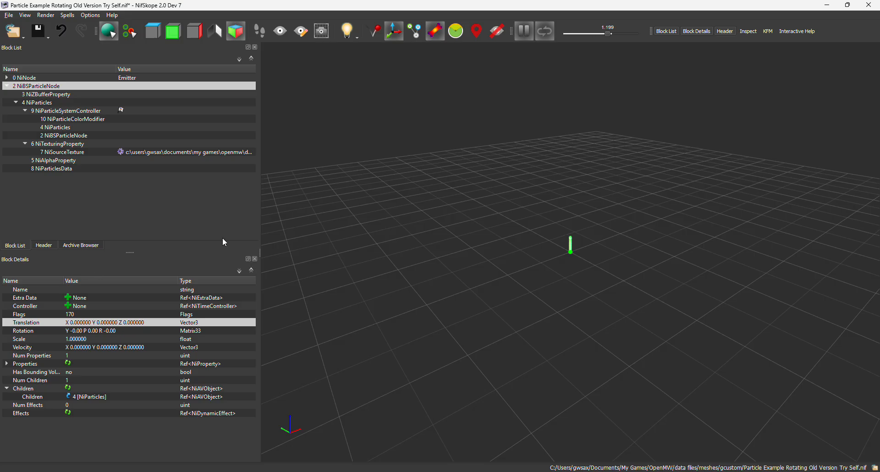
Try a Vertical Direction of 1.6 on the NiParticleSystemController
scroll(572, 241, "up", 10)
left_click_drag(571, 241, 502, 241)
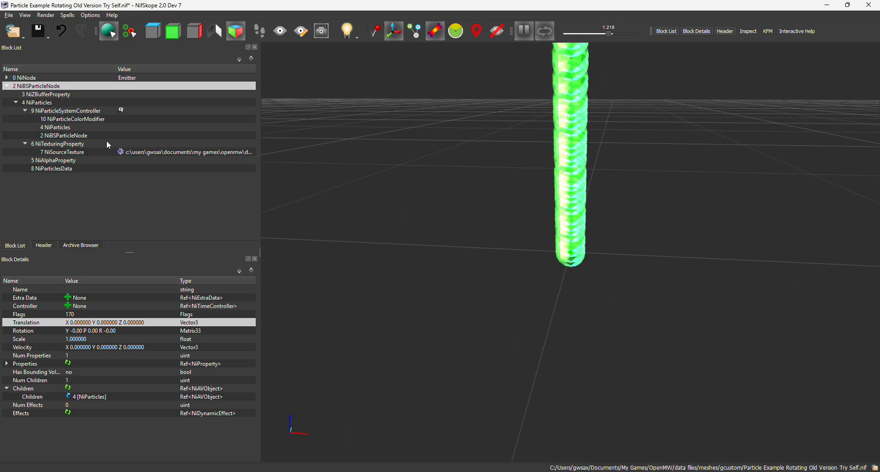
left_click(40, 112)
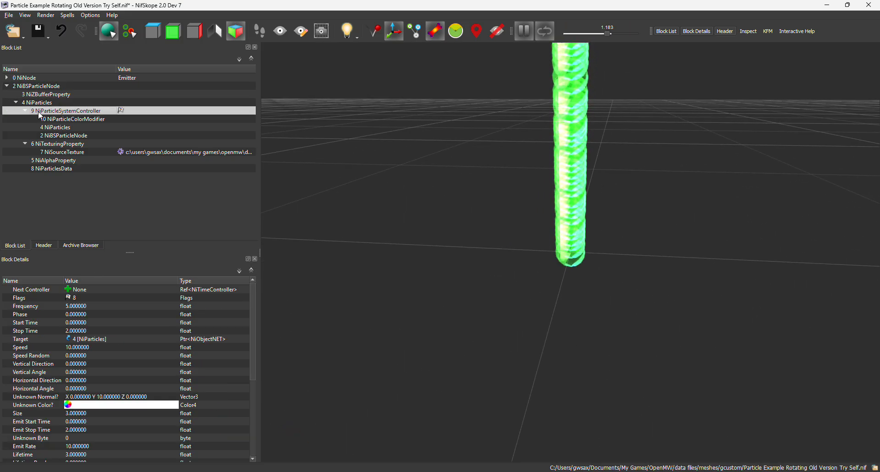
scroll(384, 229, "down", 8)
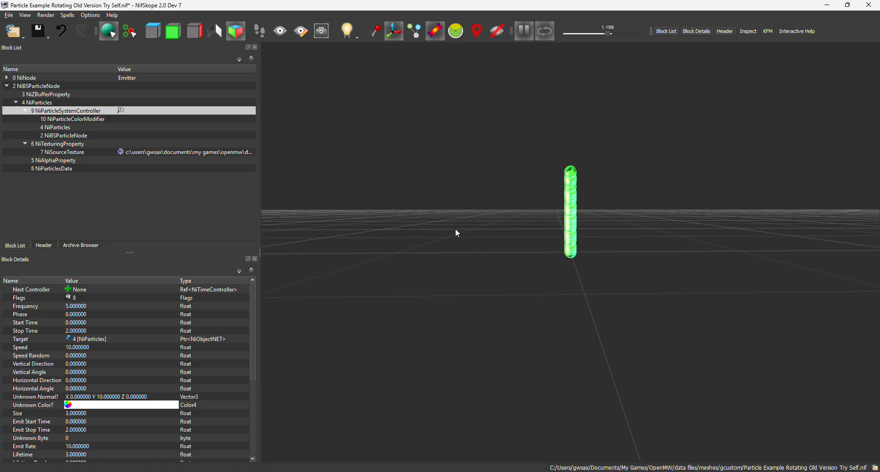
left_click_drag(481, 242, 488, 242)
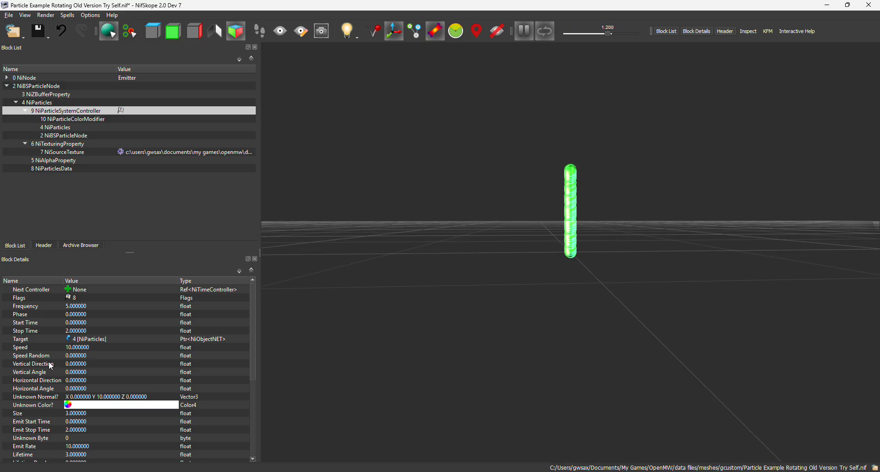
double_click(73, 364)
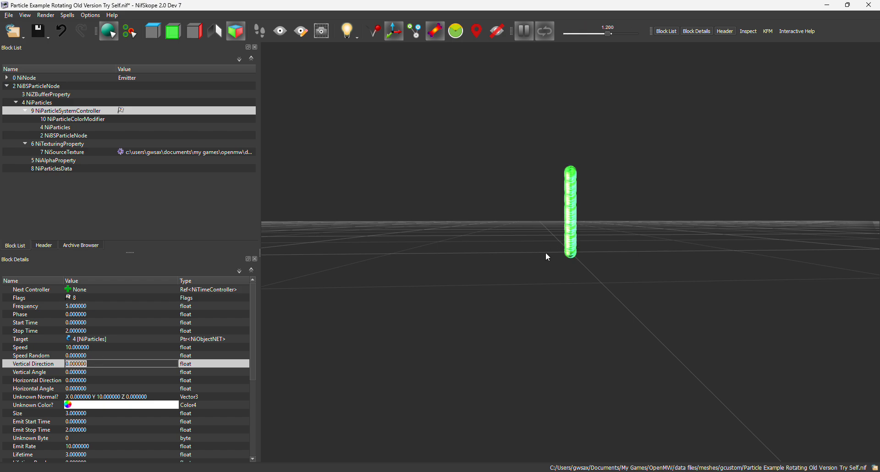
type("1")
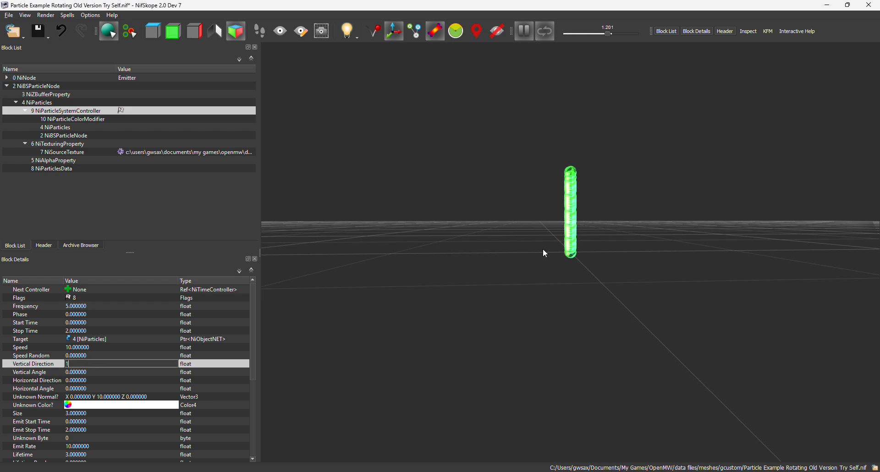
type(".6")
key("Return")
left_click_drag(542, 232, 577, 289)
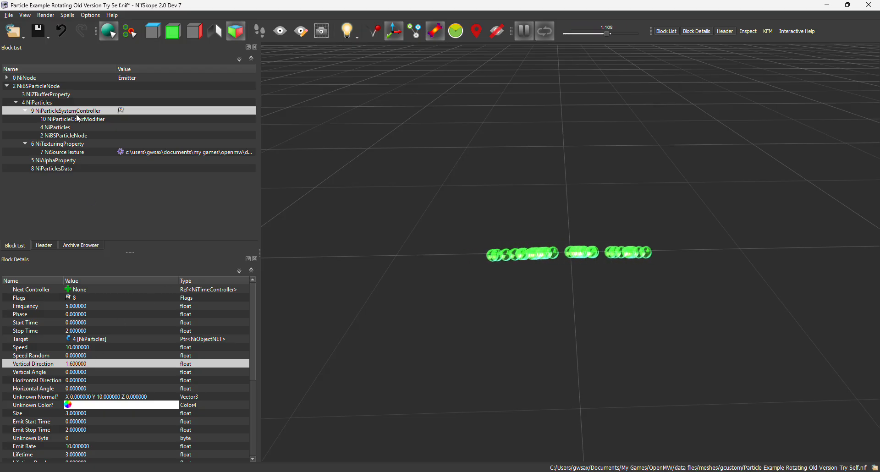
Set the NiParticleSystemController's Vertical Direction back to 0
double_click(90, 364)
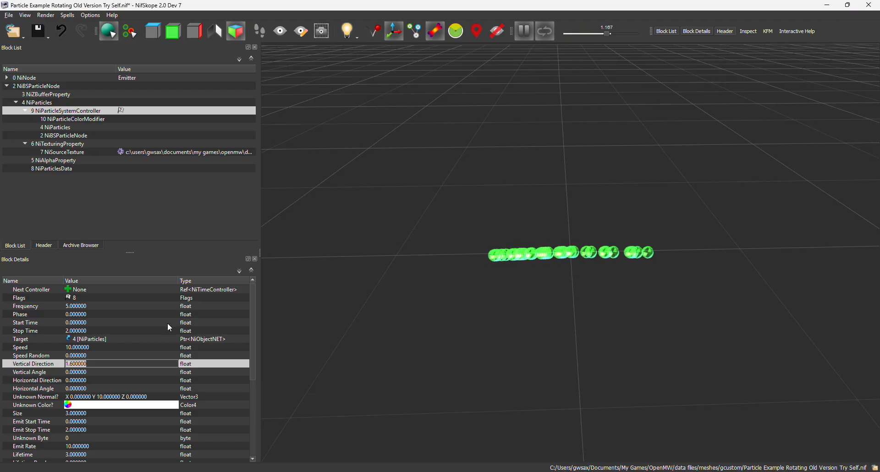
type("0")
key("Return")
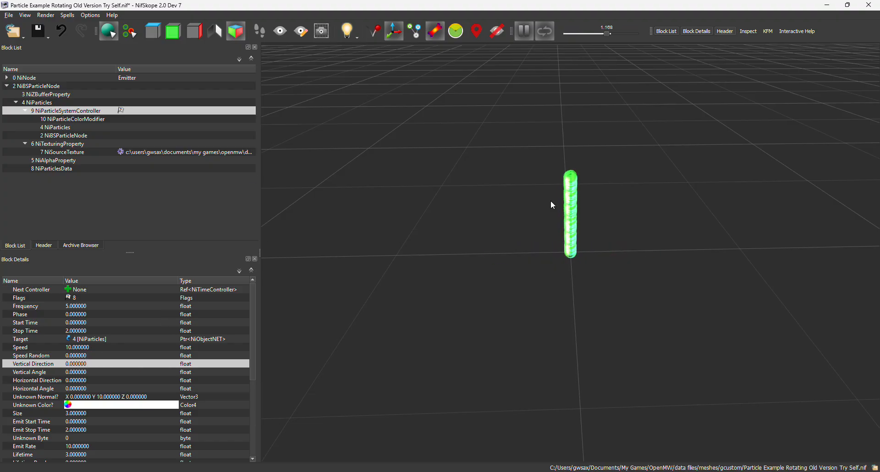
Set the yaw of the NiBSParticleNode's rotation to 90 degrees
left_click(57, 87)
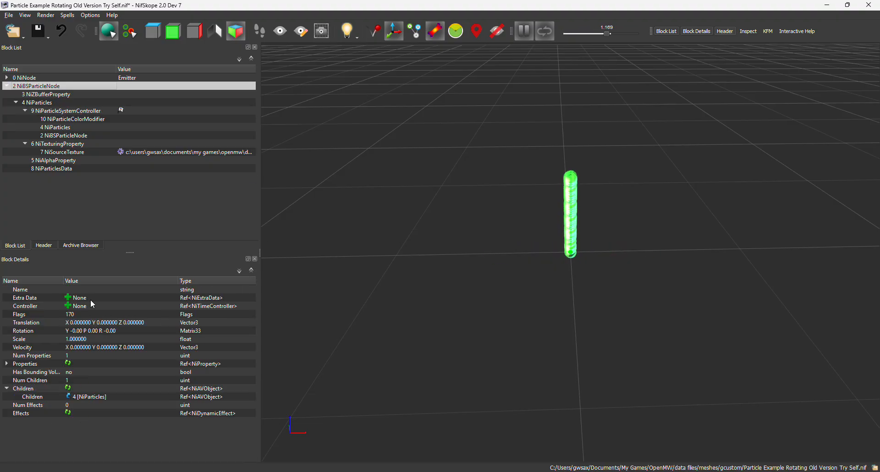
double_click(96, 331)
type("90")
key("Return")
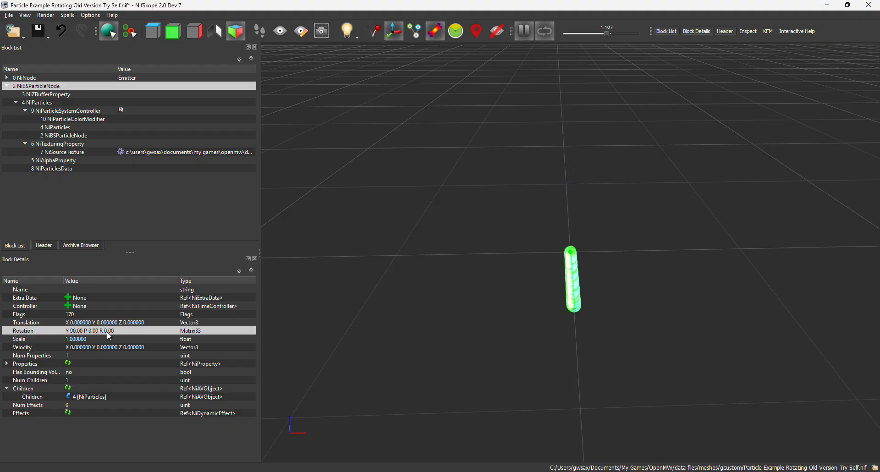
left_click_drag(372, 357, 312, 357)
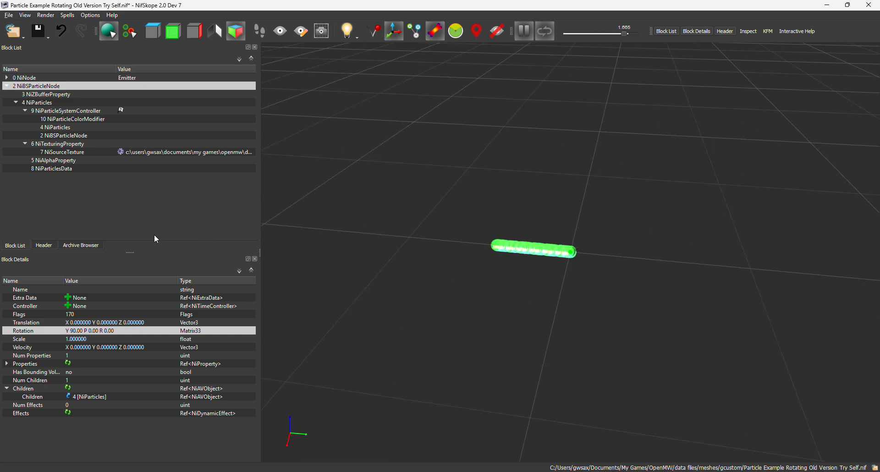
Set the NiParticleSystemController's Vertical Direction to 1.6 with the node rotated
left_click(55, 111)
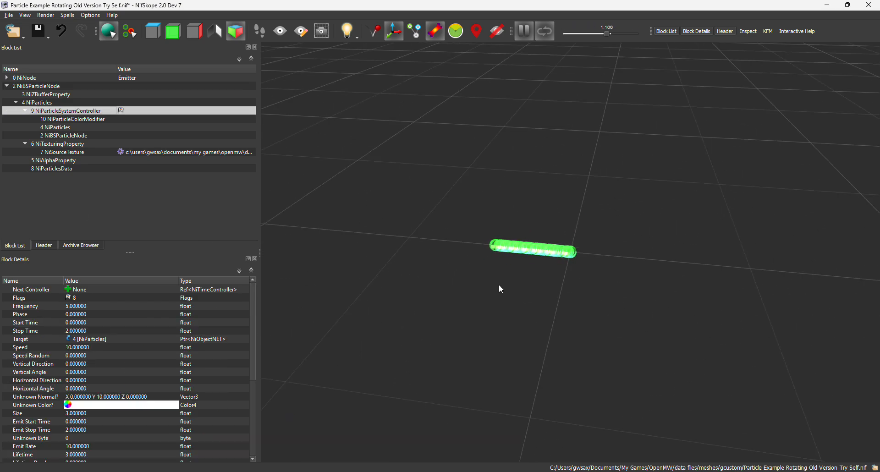
left_click(78, 375)
left_click(90, 374)
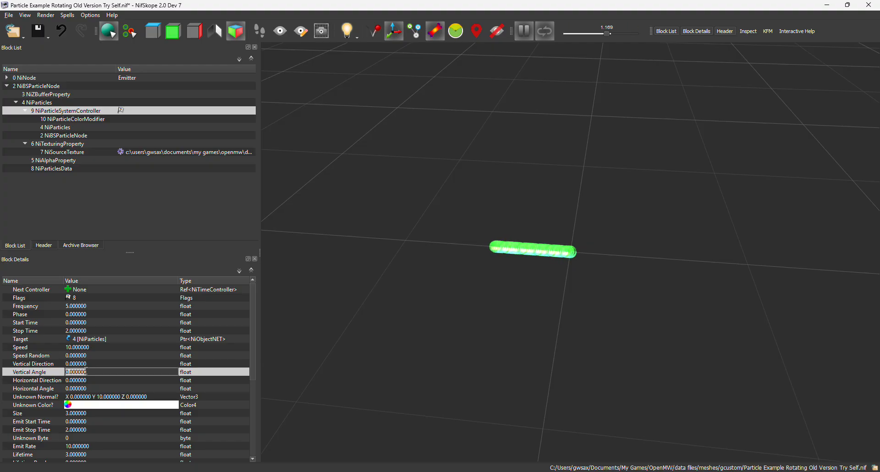
left_click(87, 362)
left_click(87, 363)
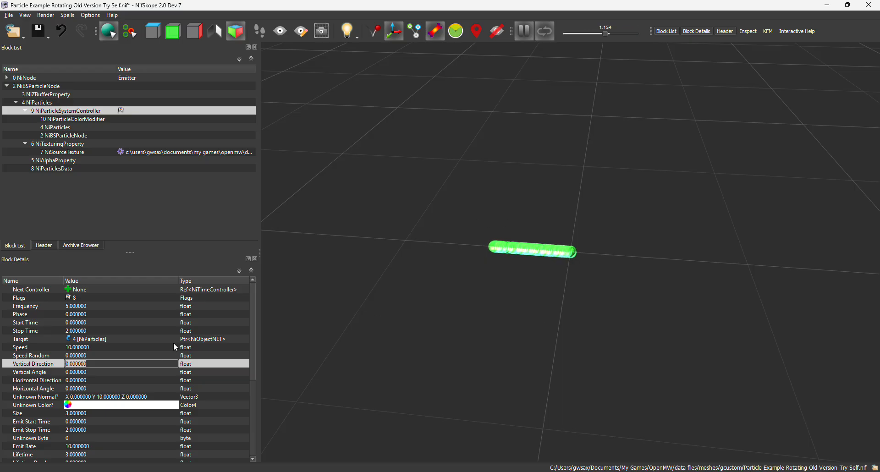
type("1.6")
key("Return")
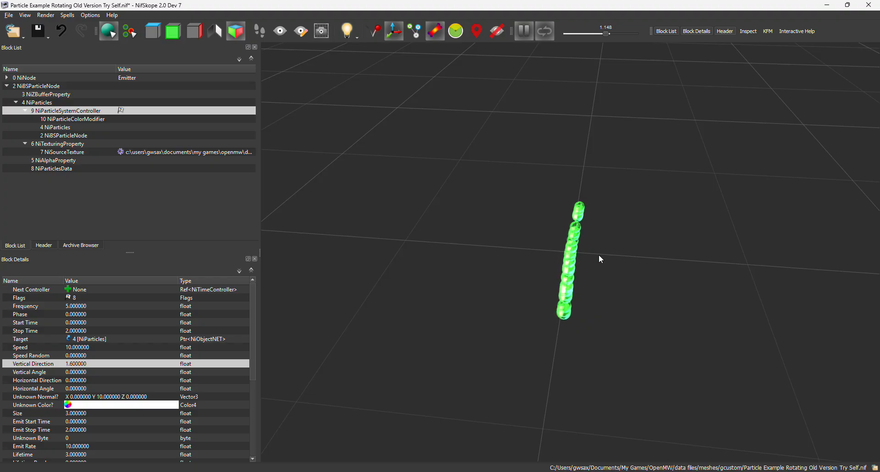
Try a Vertical Direction of 3.14 on the particle controller, and return it to 1.6
double_click(87, 363)
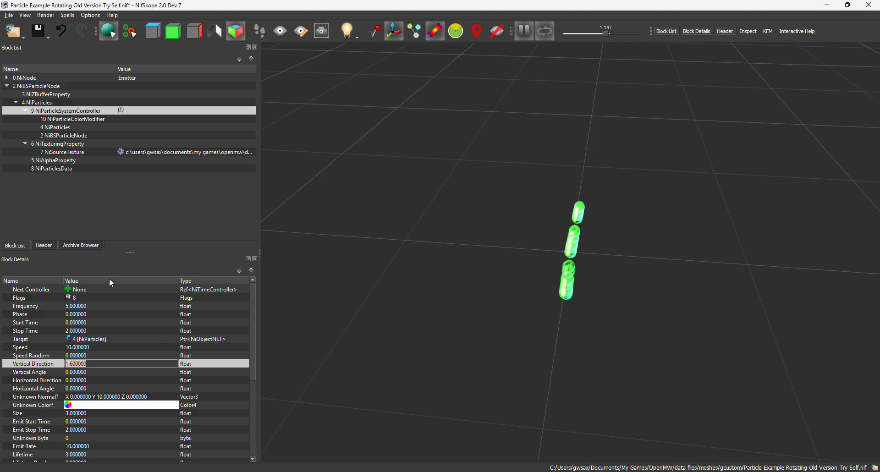
type("3.14")
key("Return")
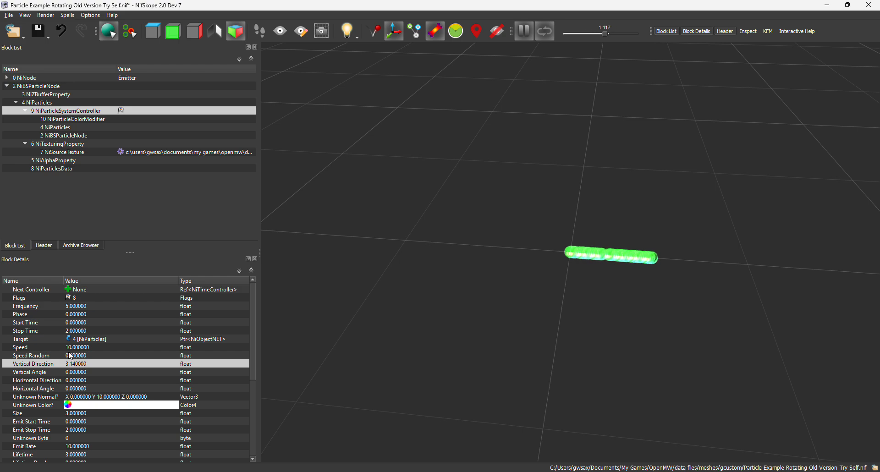
double_click(81, 364)
type("1.")
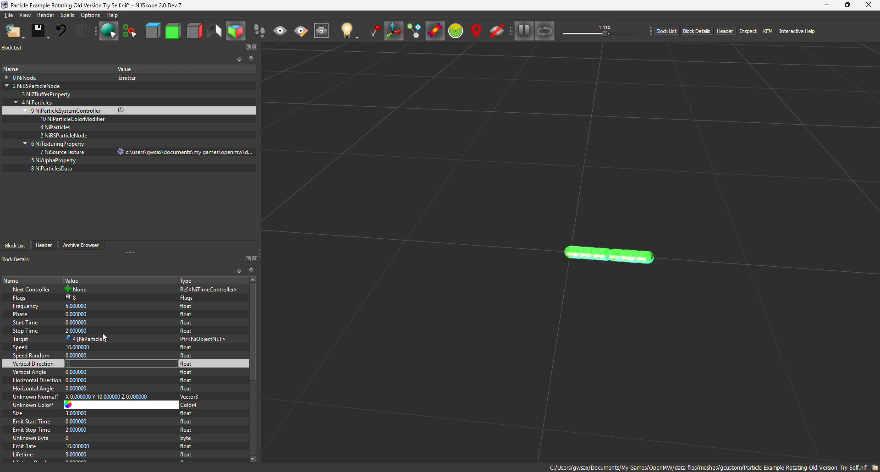
type("6")
key("Return")
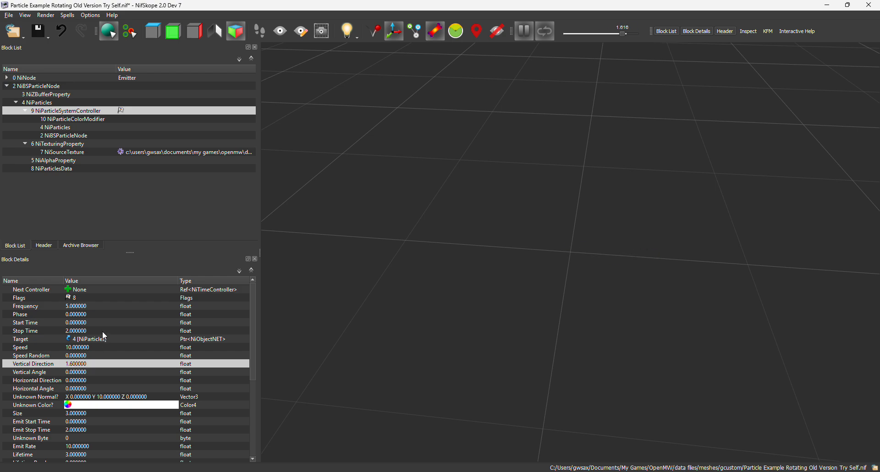
Set the NiParticleSystemController's Vertical Direction to 0 while the particle node stays rotated
double_click(79, 364)
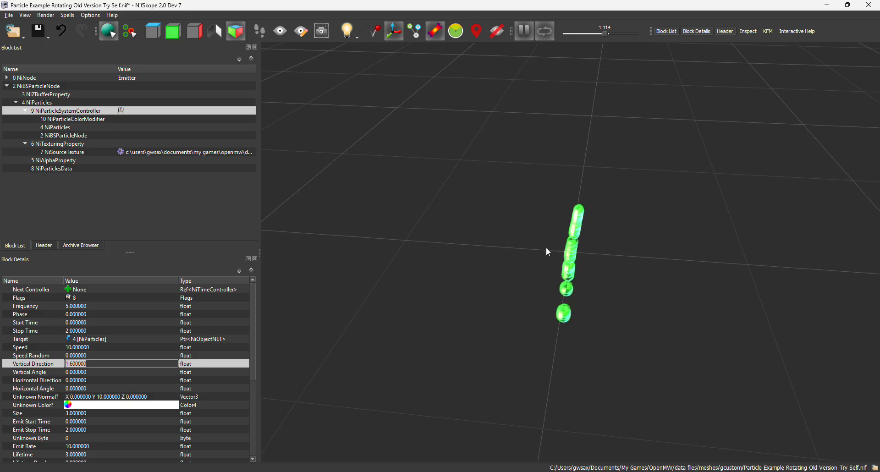
left_click_drag(708, 248, 585, 240)
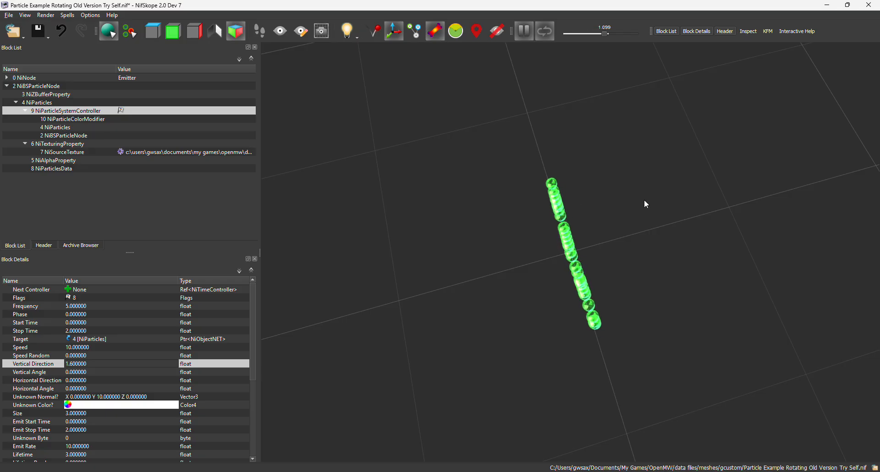
left_click_drag(645, 202, 504, 179)
double_click(71, 362)
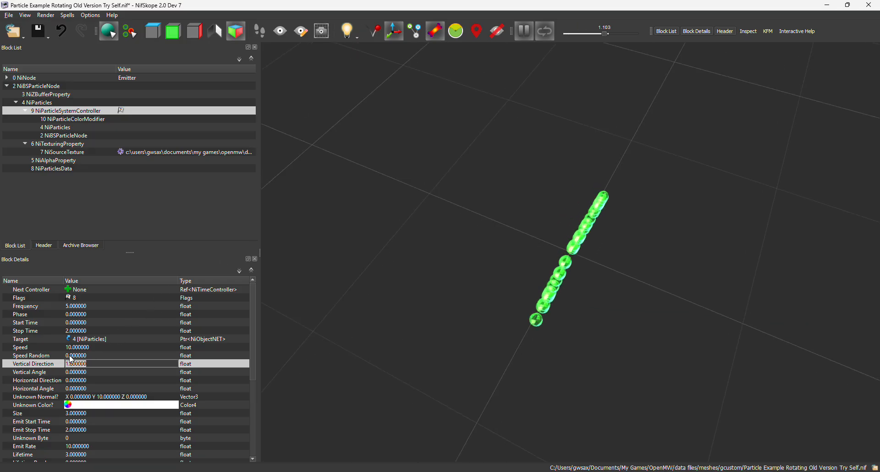
type("0")
key("Return")
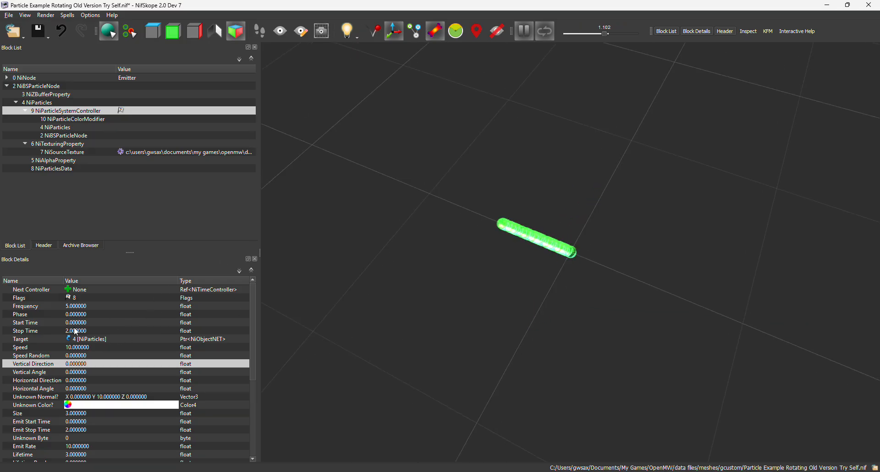
Set the NiParticleSystemController's Vertical Angle to 0.4
double_click(90, 370)
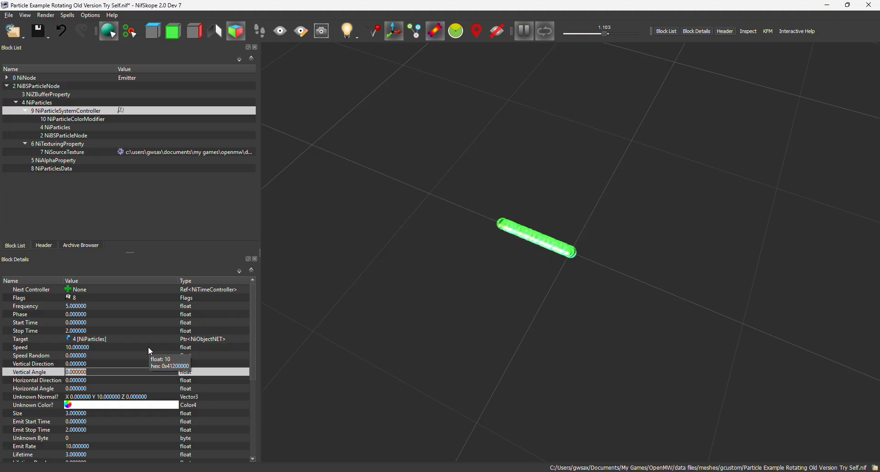
type(".4")
key("Return")
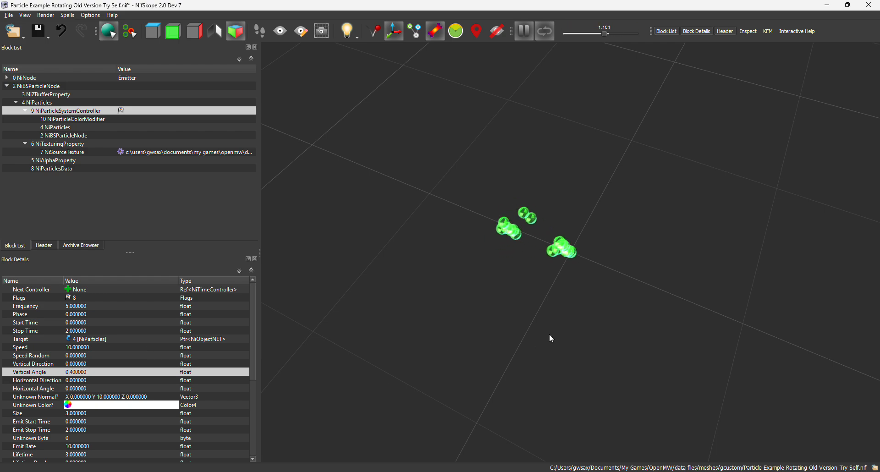
left_click_drag(522, 251, 560, 255)
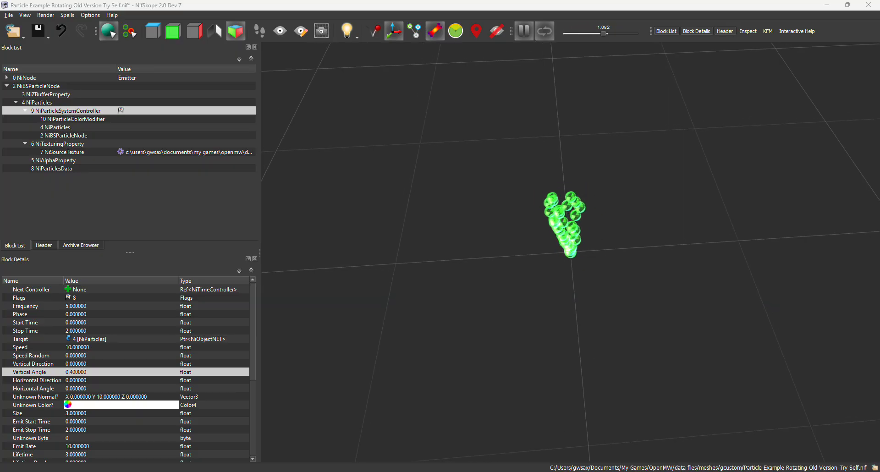
Switch to the particle screenshot in Photos, sketch widening spread cones around the green column with the Markup pen, and discard the drawing
mouse_move(573, 471)
left_click(591, 437)
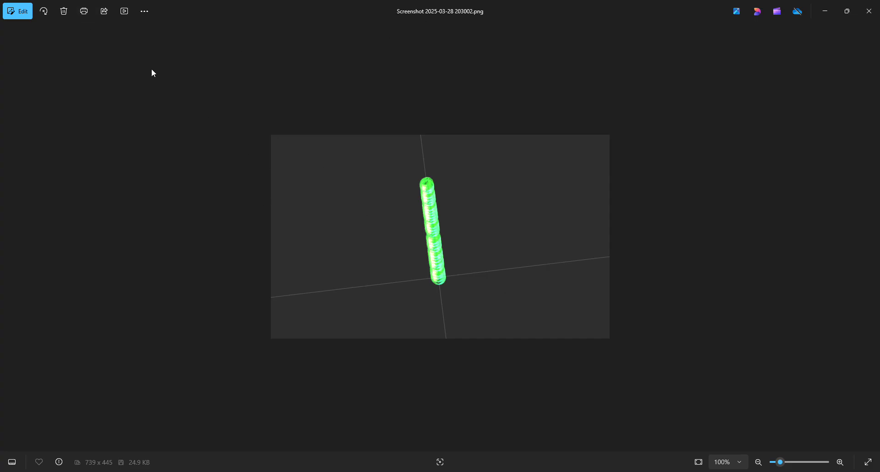
left_click(20, 17)
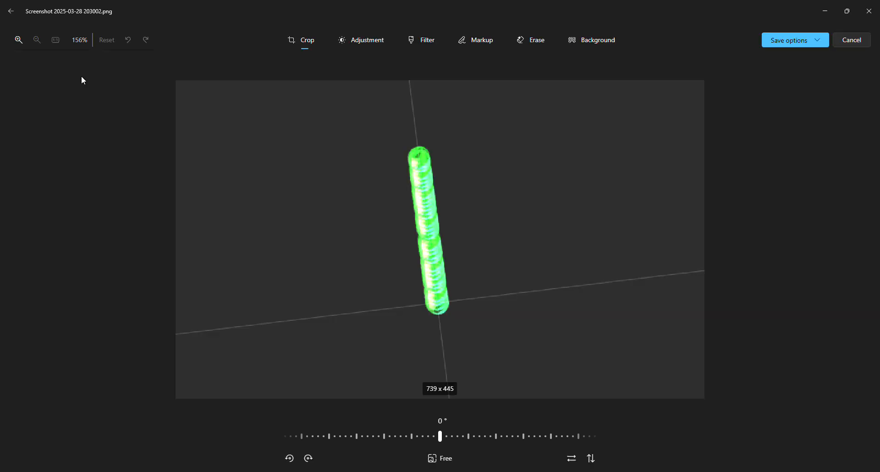
left_click(475, 40)
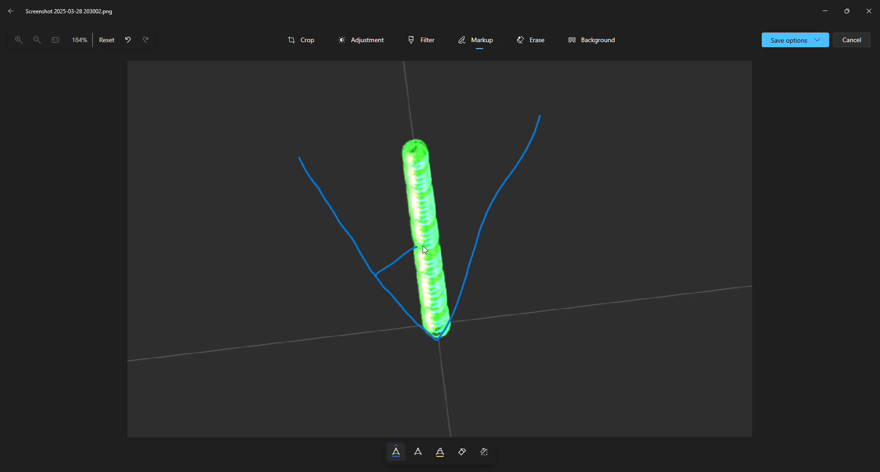
left_click_drag(468, 258, 469, 260)
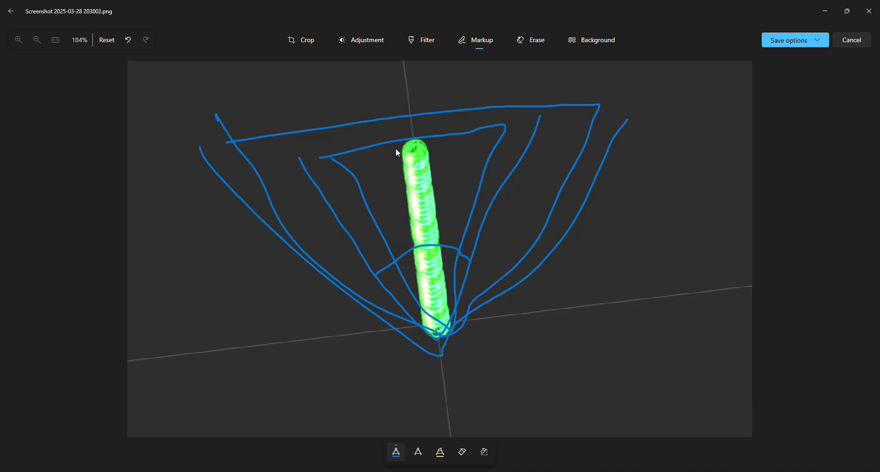
left_click(868, 14)
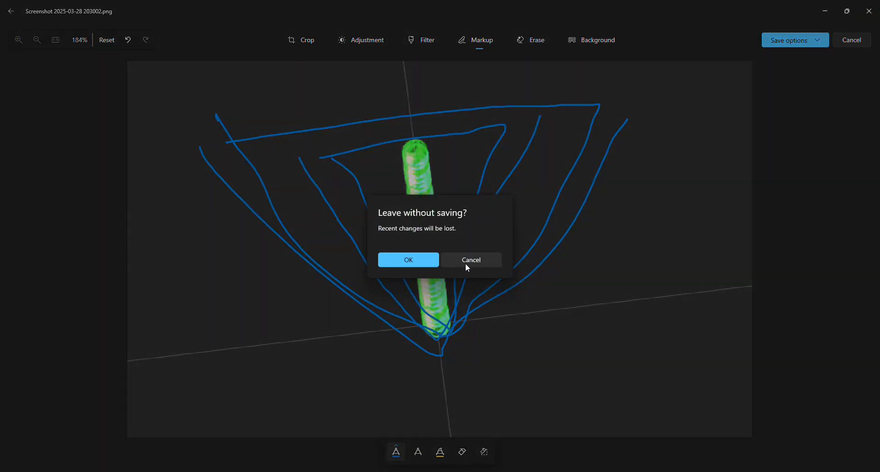
left_click(420, 260)
left_click_drag(435, 324, 419, 331)
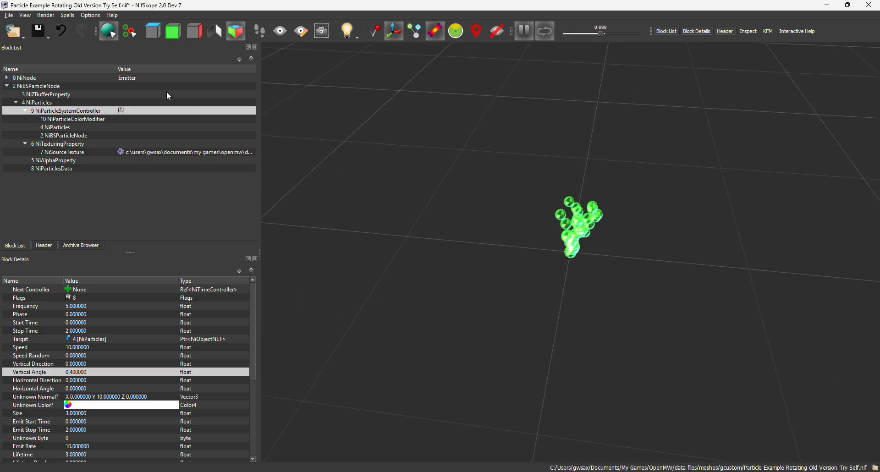
Set the yaw of the NiBSParticleNode's rotation to 0 degrees
left_click(67, 89)
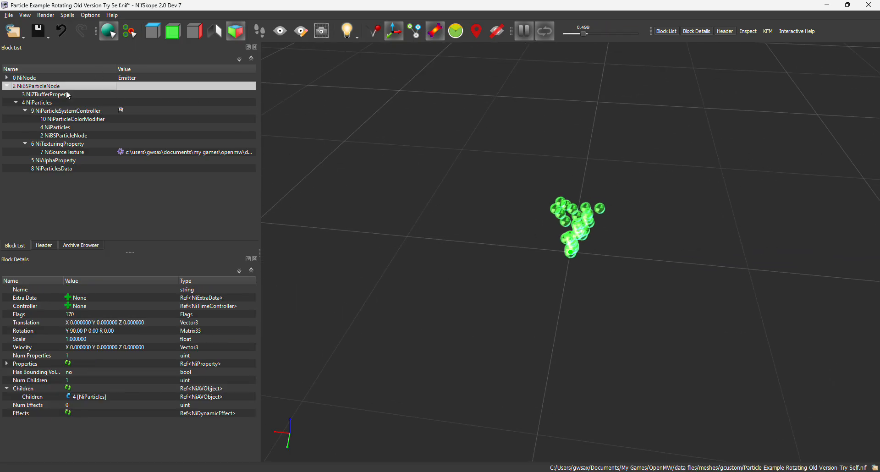
double_click(93, 330)
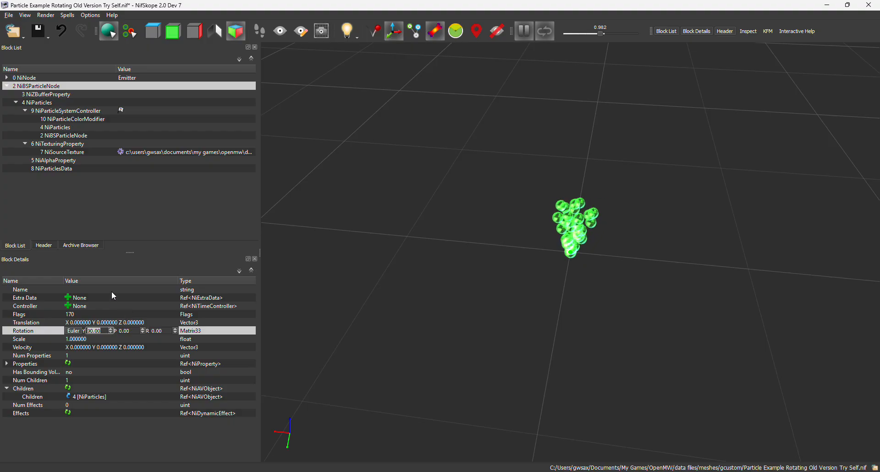
type("0")
key("Return")
double_click(91, 339)
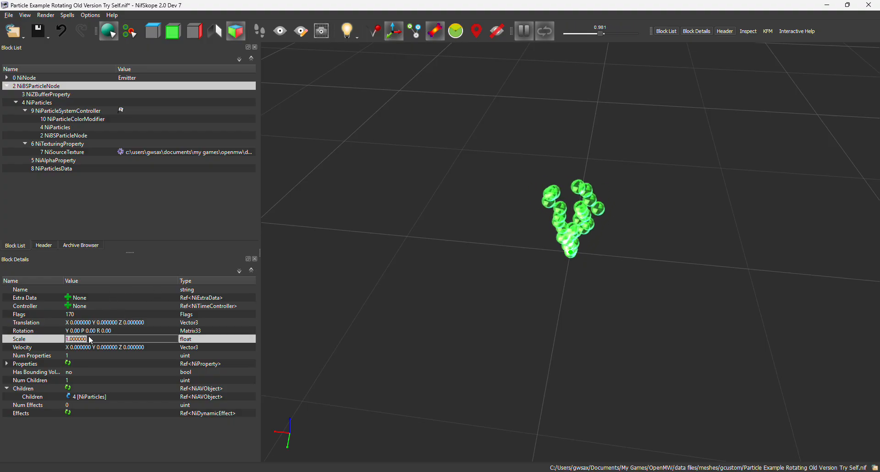
left_click_drag(577, 278, 583, 244)
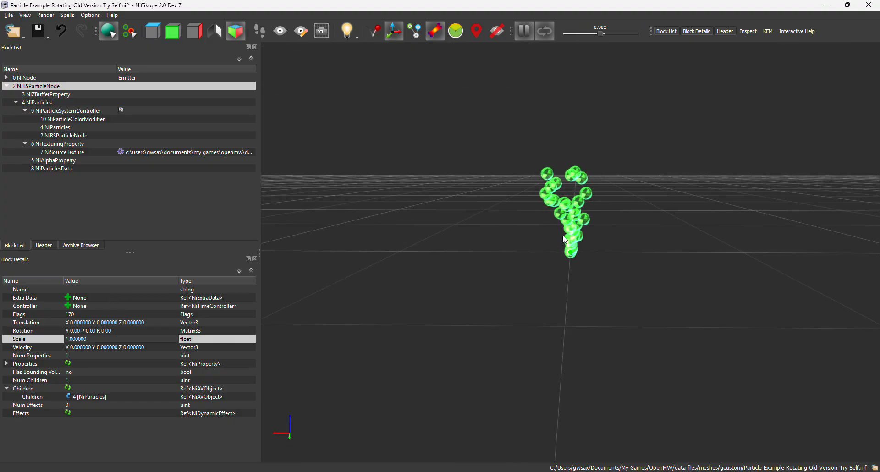
left_click_drag(568, 202, 560, 265)
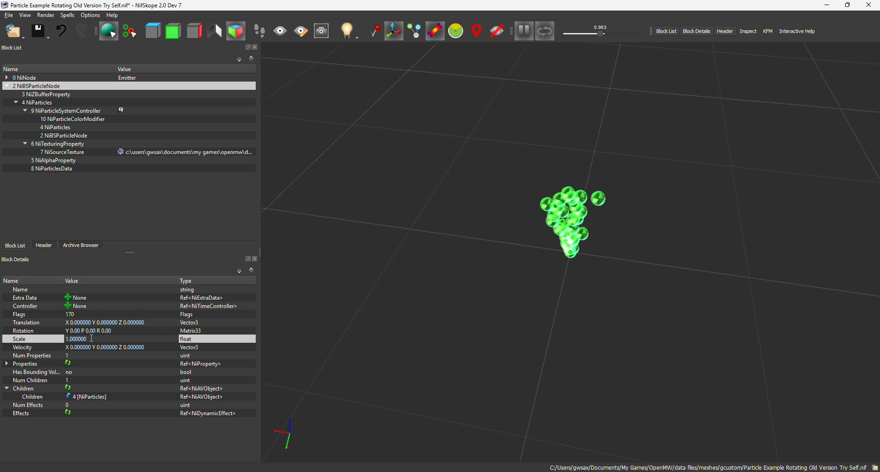
Try a Y translation of 90 on the NiBSParticleNode, and return it to 0
left_click(107, 323)
left_click(108, 323)
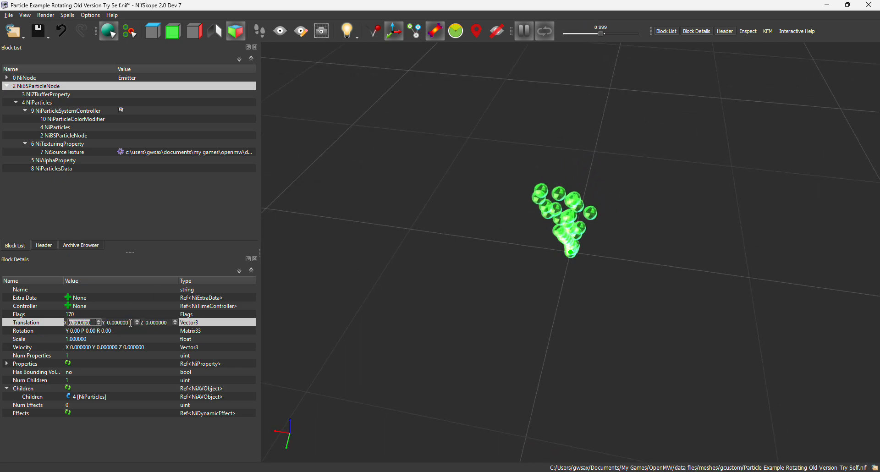
key("Tab")
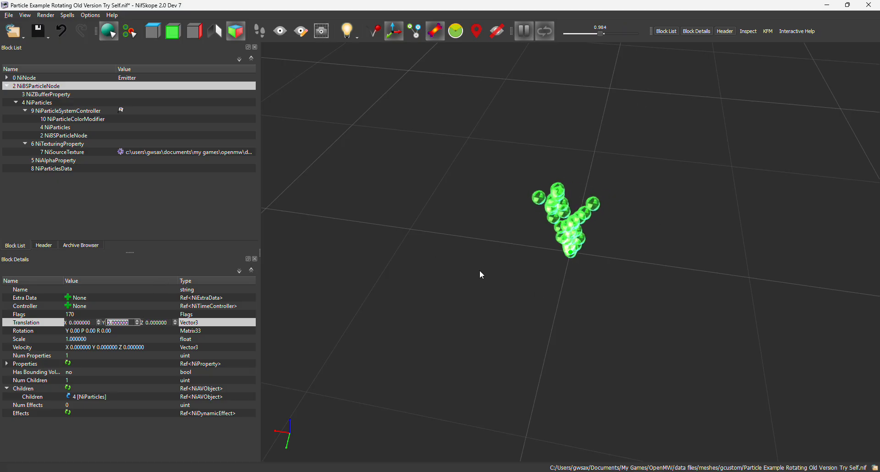
type("90")
key("Return")
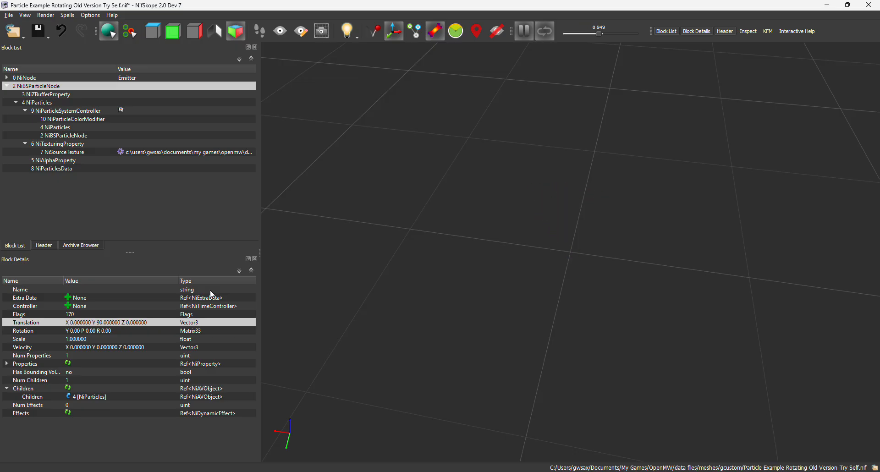
left_click_drag(471, 298, 475, 268)
double_click(108, 322)
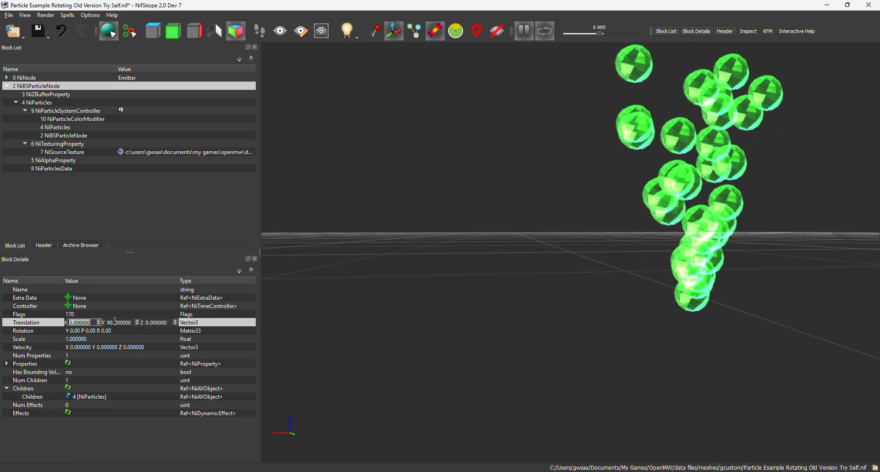
left_click_drag(108, 321, 187, 315)
type("0")
key("Return")
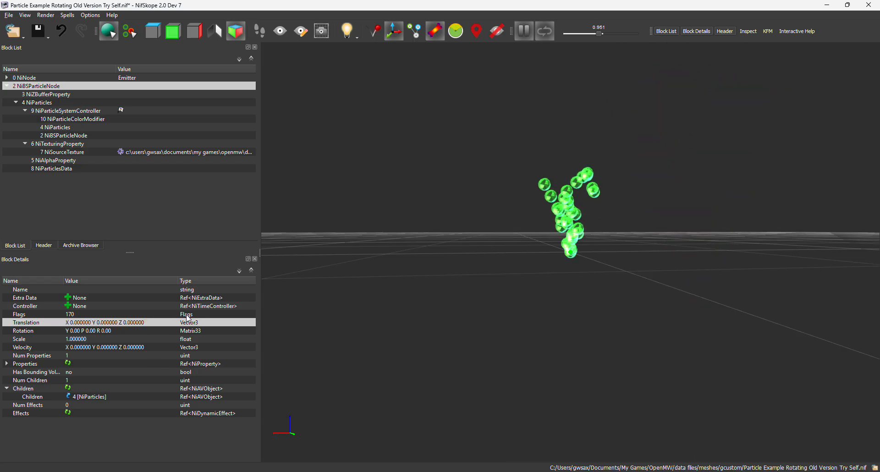
Try a pitch of 90 degrees on the NiBSParticleNode's rotation, and return it to 0
double_click(94, 331)
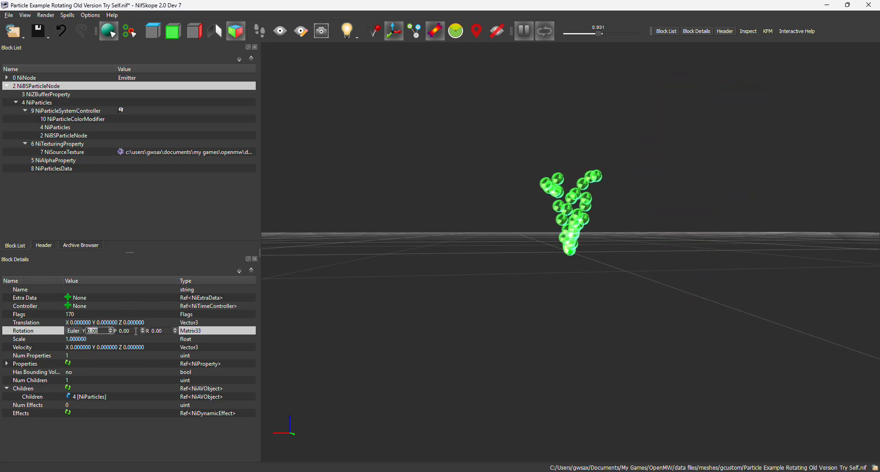
key("Tab")
type("90")
key("Return")
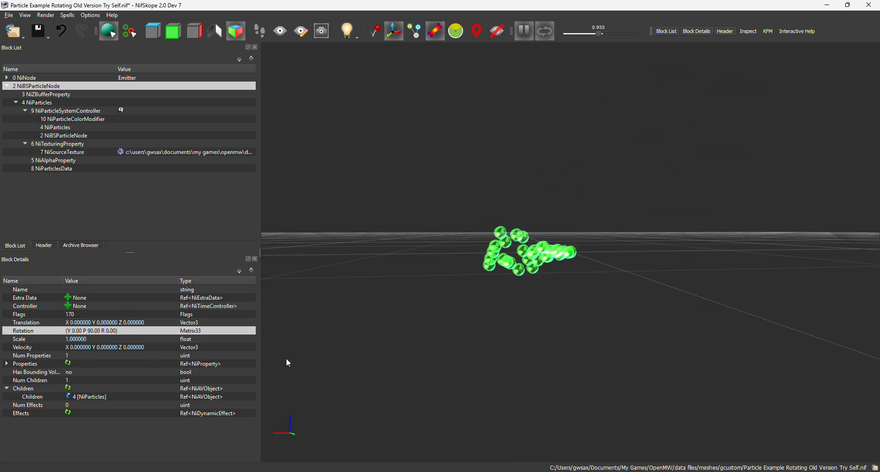
left_click_drag(286, 359, 590, 305)
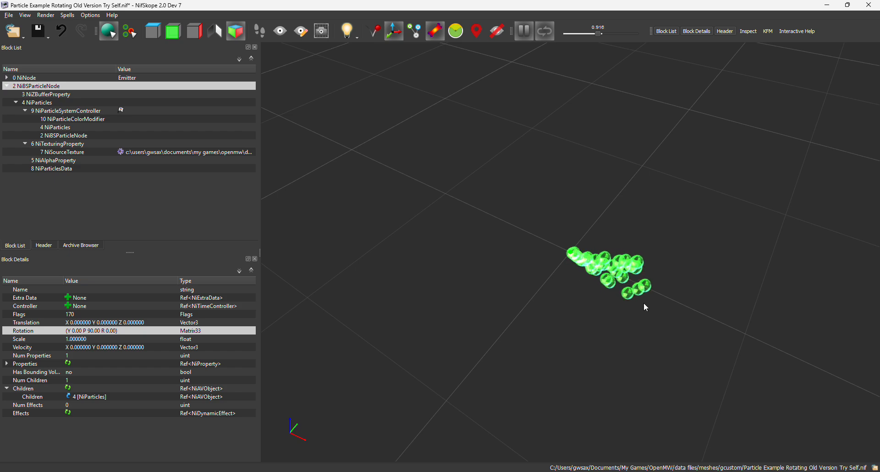
left_click_drag(567, 295, 559, 289)
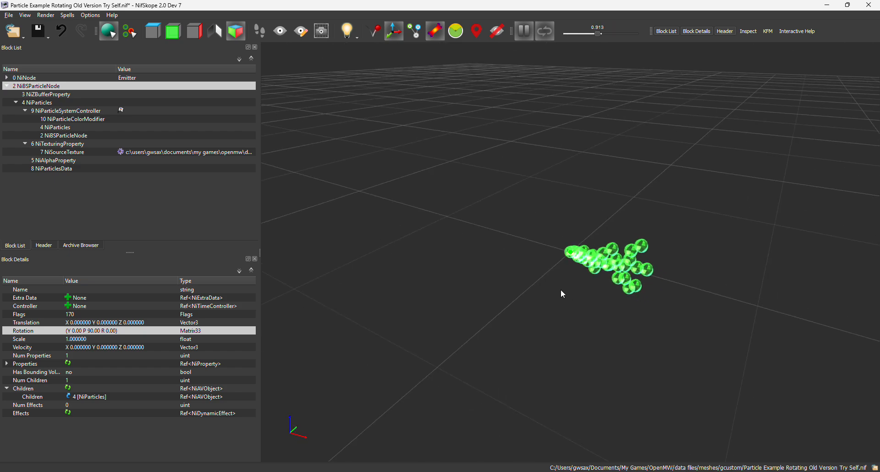
double_click(101, 330)
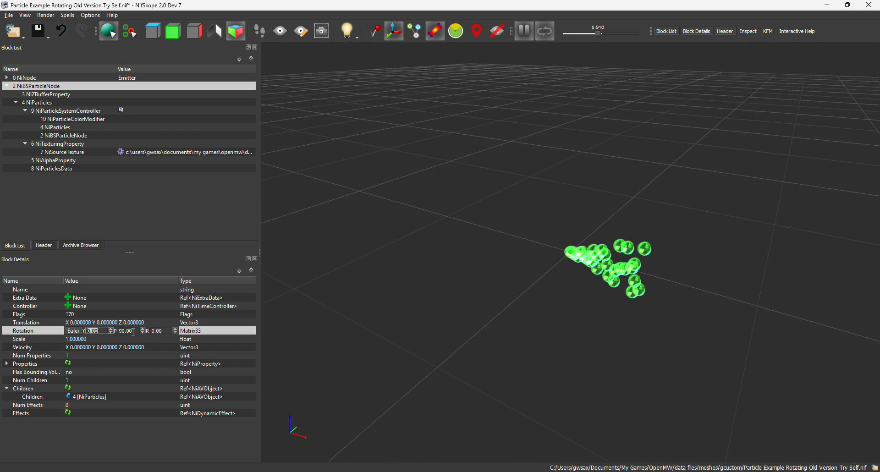
key("Tab")
type("0")
key("Return")
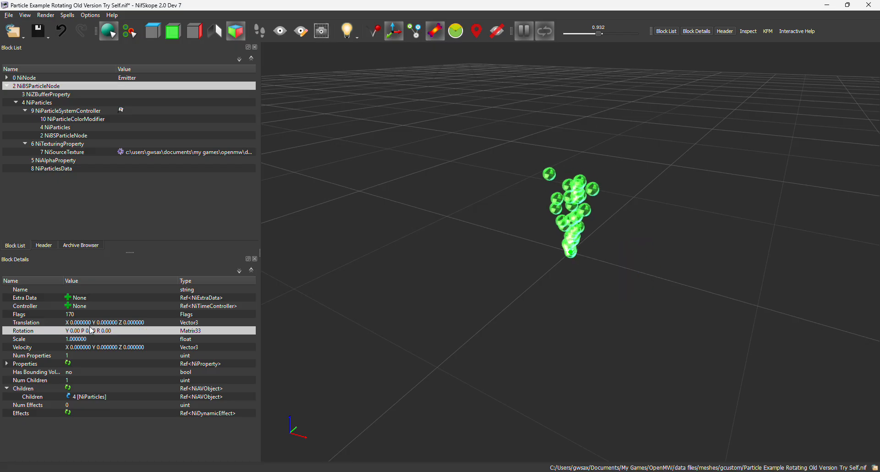
Set the yaw of the NiBSParticleNode's rotation to 90 degrees with the particle spread applied
double_click(75, 331)
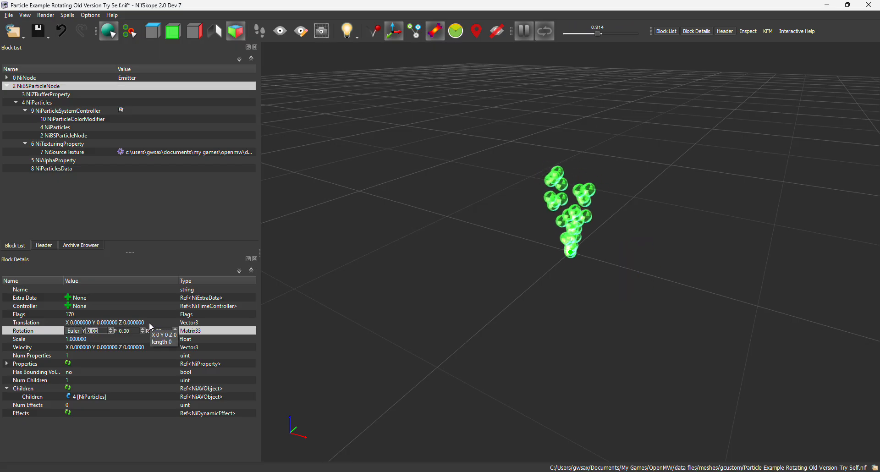
type("90")
key("Return")
left_click_drag(460, 298, 476, 207)
left_click_drag(589, 303, 572, 264)
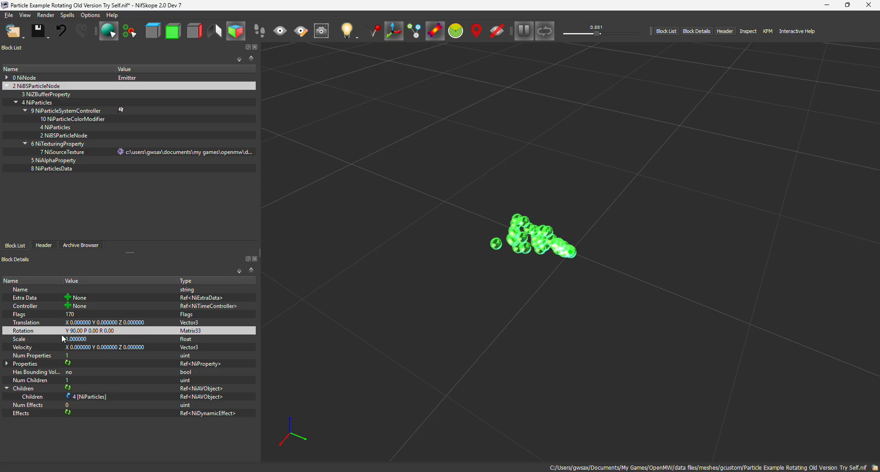
Switch the NiBSParticleNode's yaw to 0 and back to 90 degrees to compare the particle direction
double_click(79, 330)
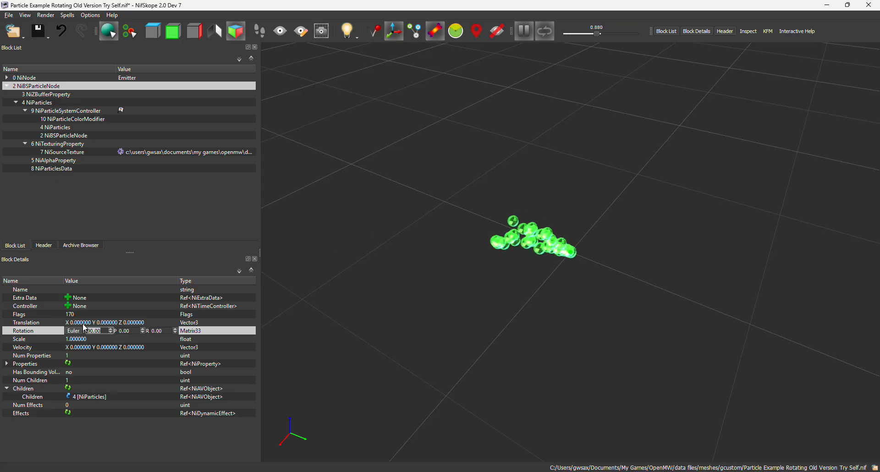
type("0")
key("Return")
double_click(76, 332)
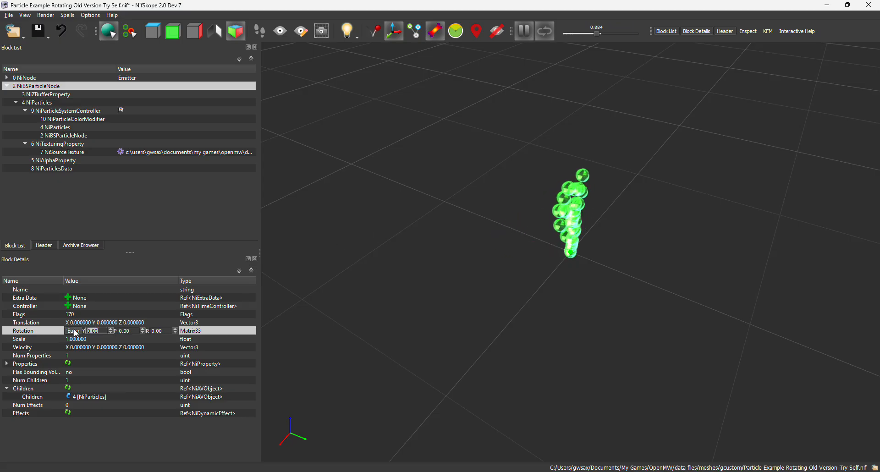
type("90")
key("Return")
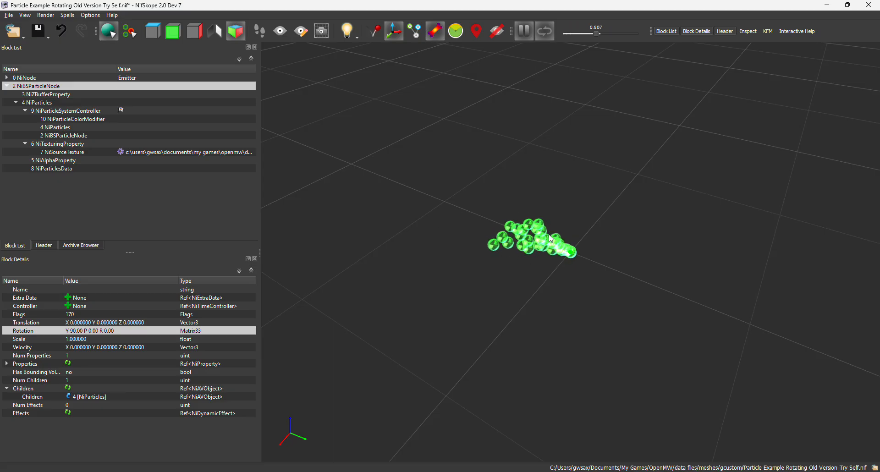
left_click_drag(443, 229, 389, 267)
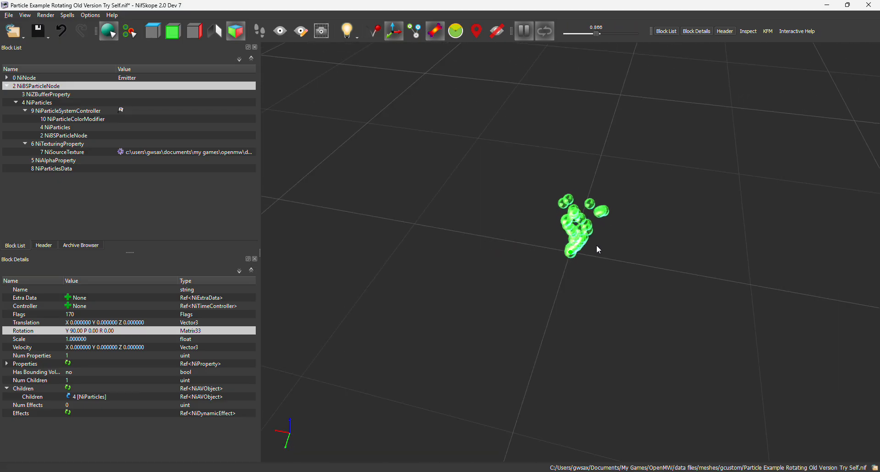
Set the yaw of the NiBSParticleNode's rotation to 0
left_click_drag(595, 244, 523, 254)
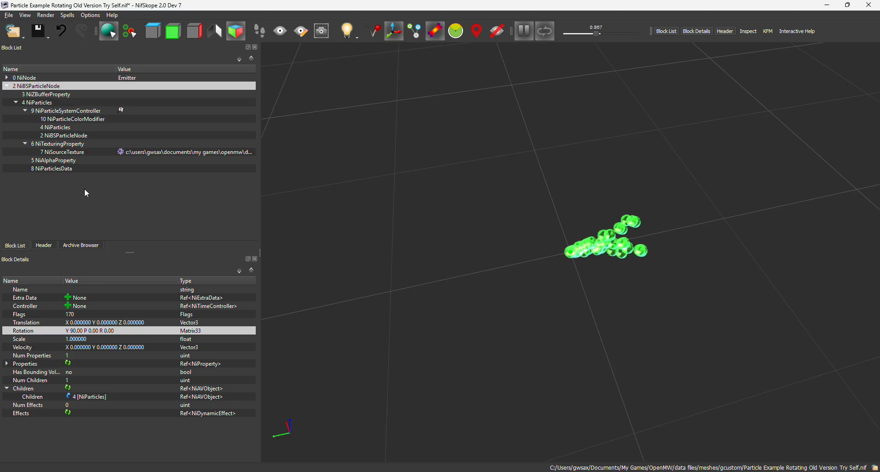
left_click(56, 112)
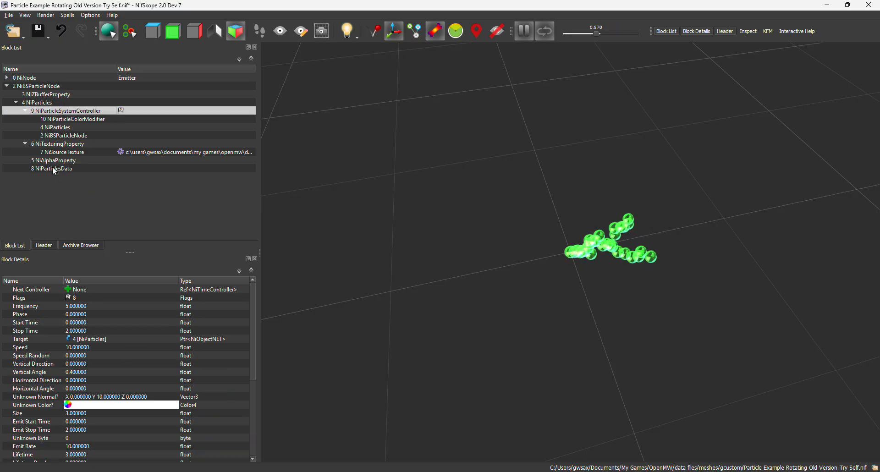
double_click(87, 381)
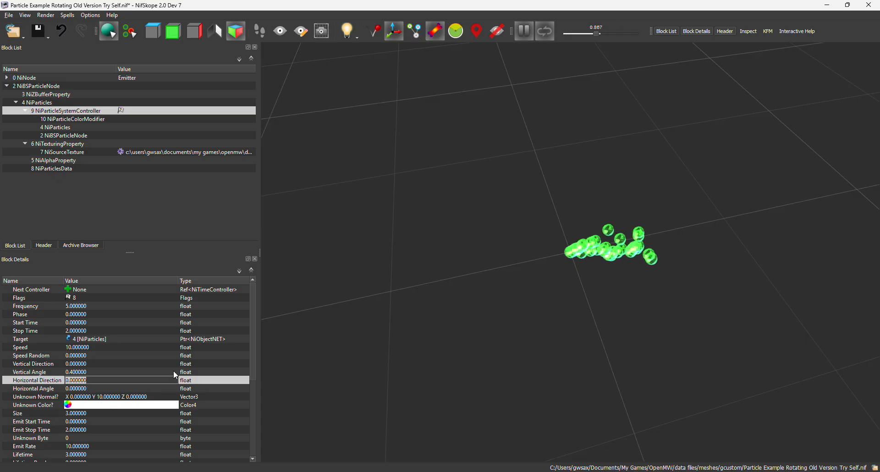
left_click(59, 87)
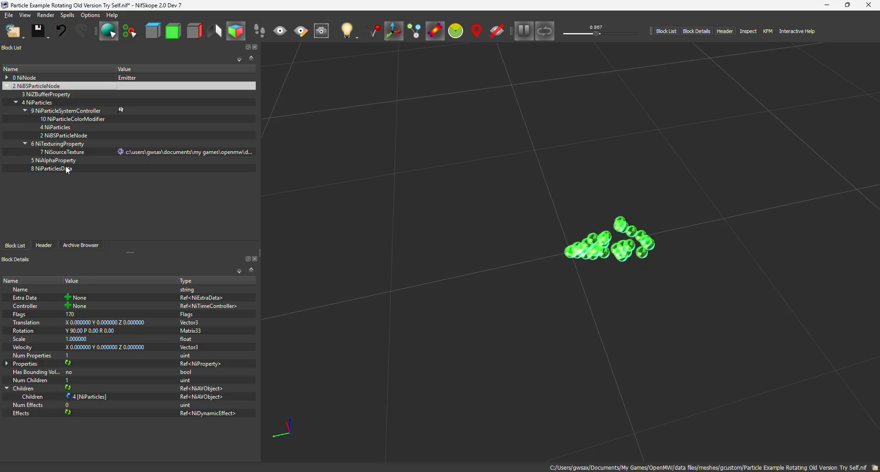
double_click(90, 331)
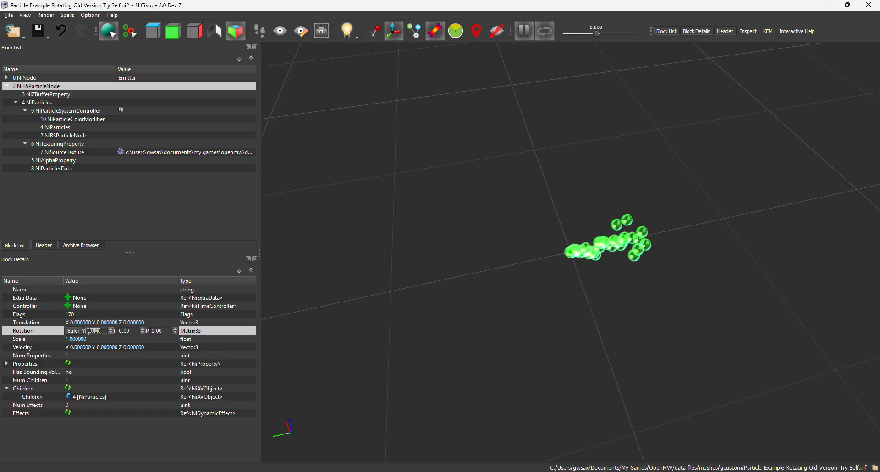
type("0")
key("Return")
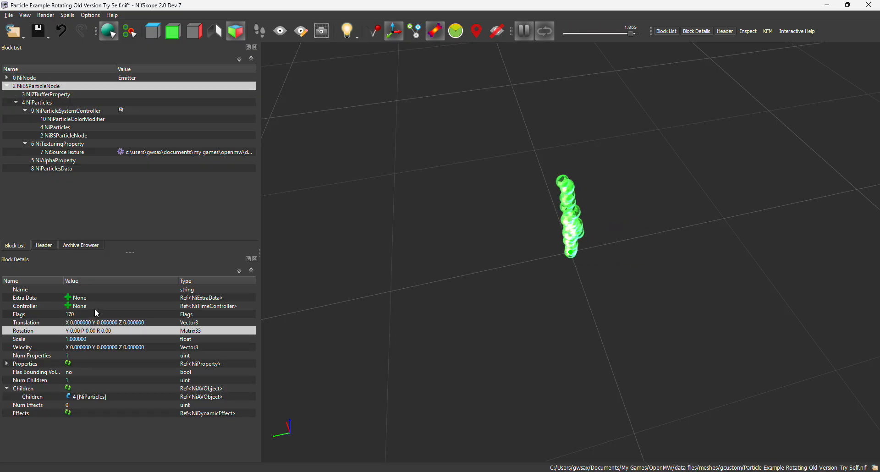
Set the NiParticleSystemController's Vertical Angle to 0
left_click(50, 103)
left_click(50, 112)
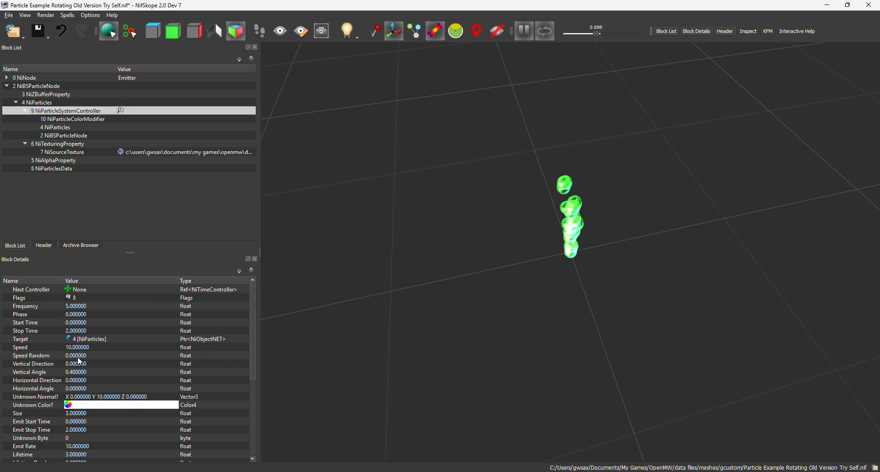
double_click(87, 372)
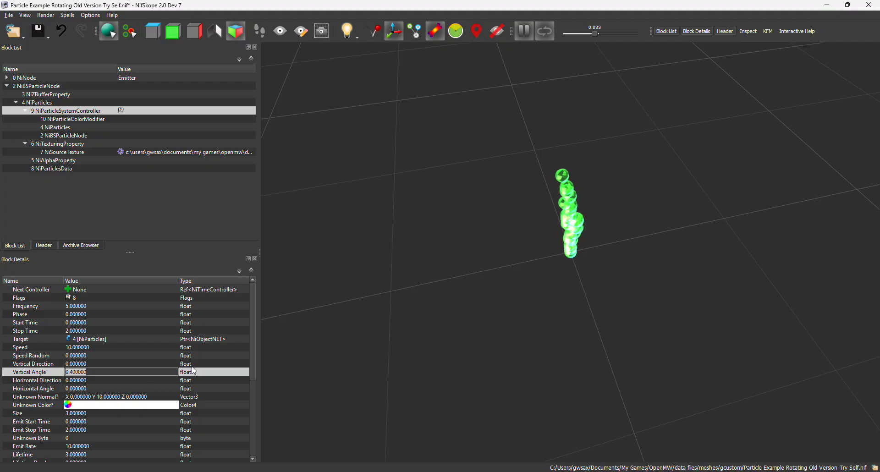
type("0")
key("Return")
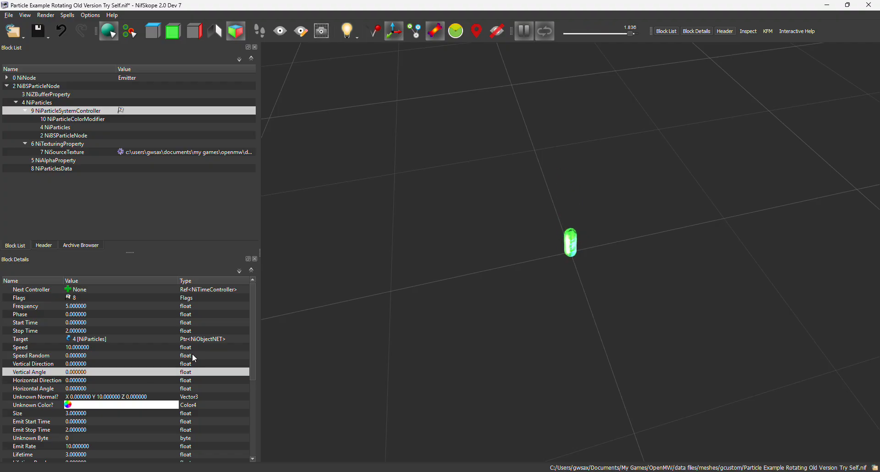
Set the controller's Horizontal Direction to 1 and its Horizontal Angle to 1.6, and check the particle stream from several sides
double_click(90, 387)
double_click(90, 378)
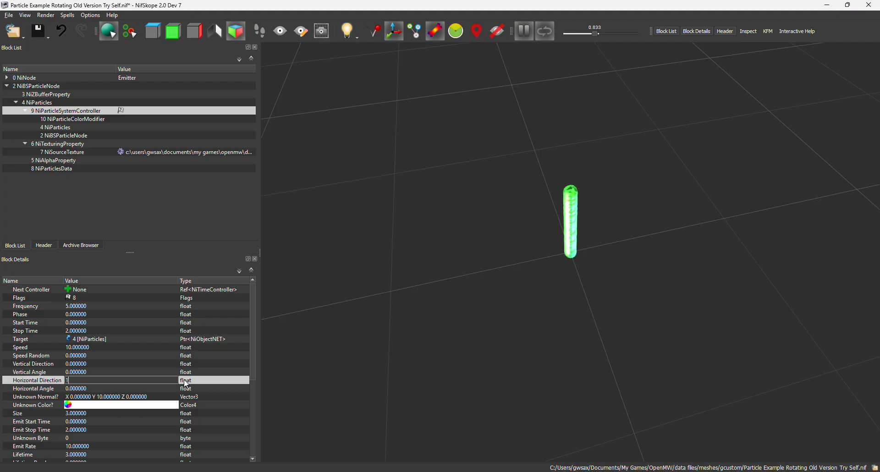
left_click_drag(610, 238, 336, 329)
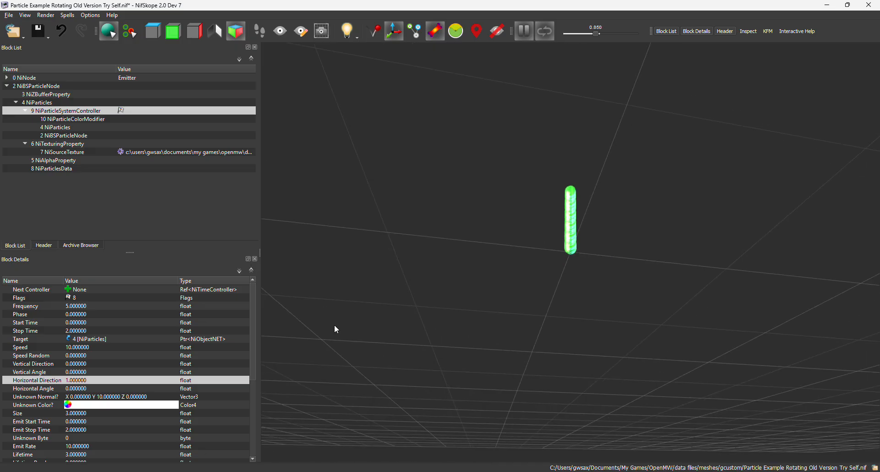
left_click(74, 389)
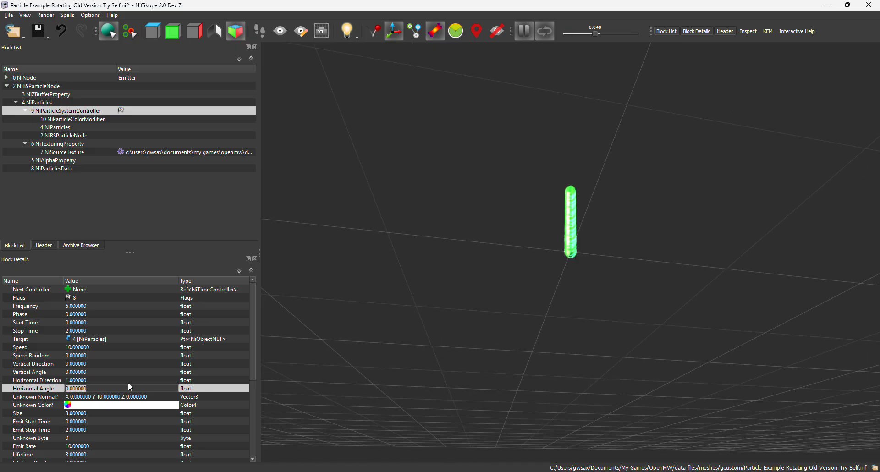
type("1.6")
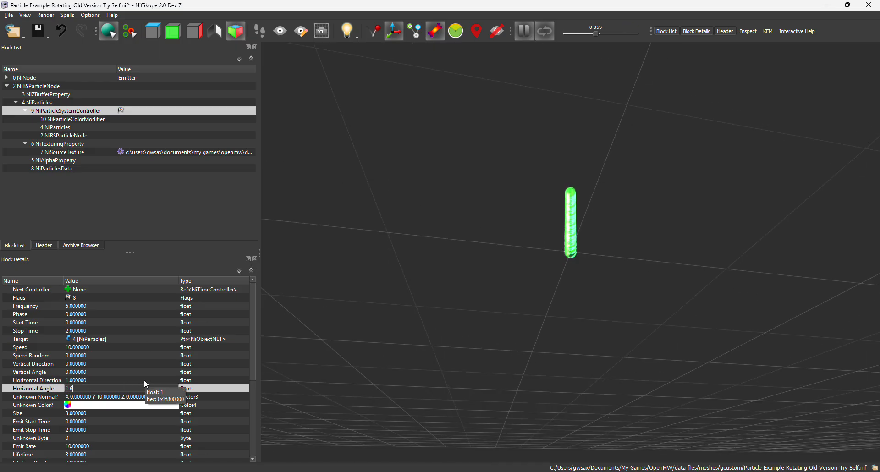
key("Return")
left_click_drag(524, 246, 500, 197)
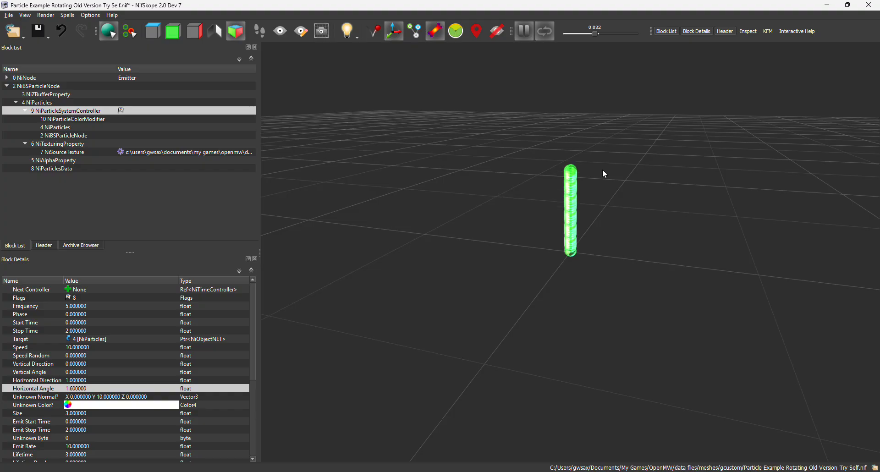
mouse_move(643, 188)
left_mouse_down()
mouse_move(631, 175)
mouse_move(651, 188)
left_mouse_up()
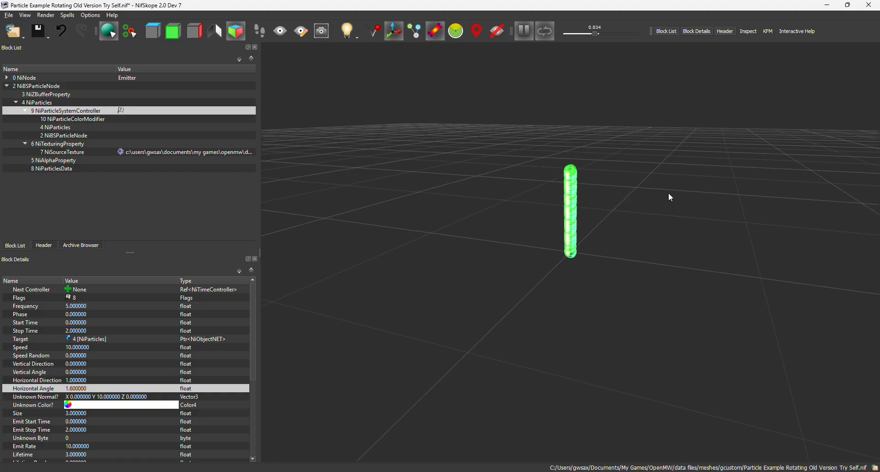
Set the controller's Vertical Direction to 1.6 and inspect how the particles spread
double_click(80, 364)
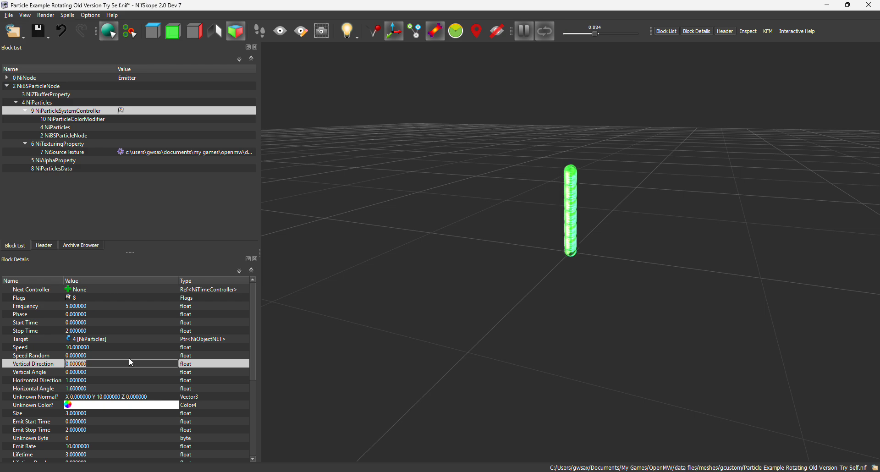
type("1.6")
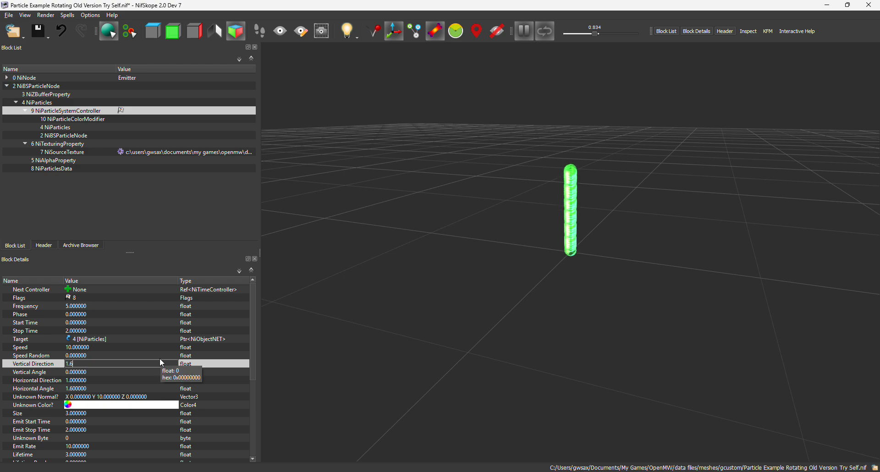
key("Return")
left_click_drag(452, 382, 567, 438)
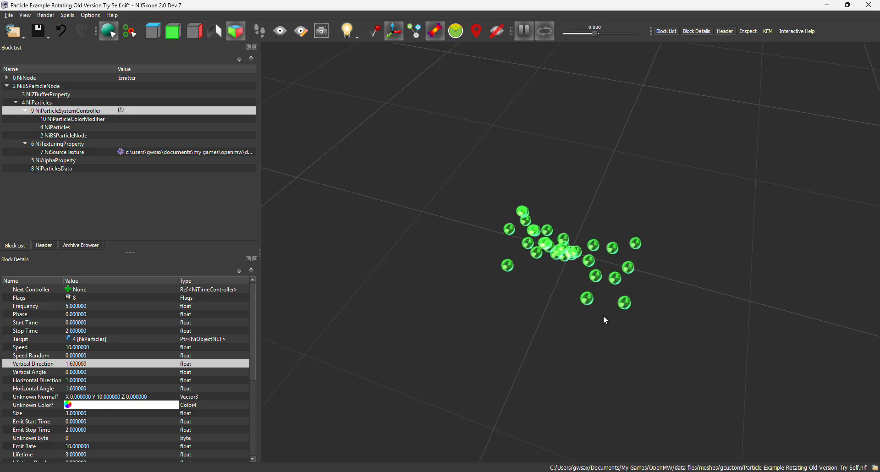
mouse_move(565, 238)
left_mouse_down()
mouse_move(653, 233)
mouse_move(543, 227)
mouse_move(609, 240)
mouse_move(560, 240)
left_mouse_up()
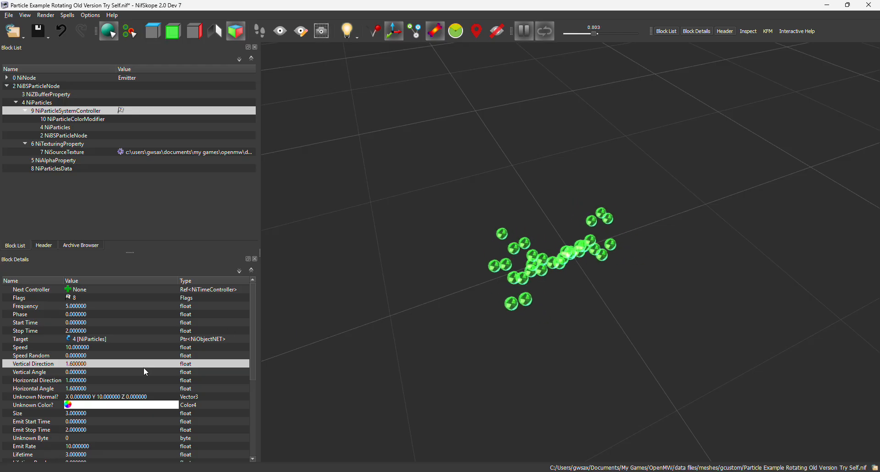
Reduce the controller's Horizontal Angle to 0.2 and then to 0.1 to narrow the particle spread
double_click(83, 365)
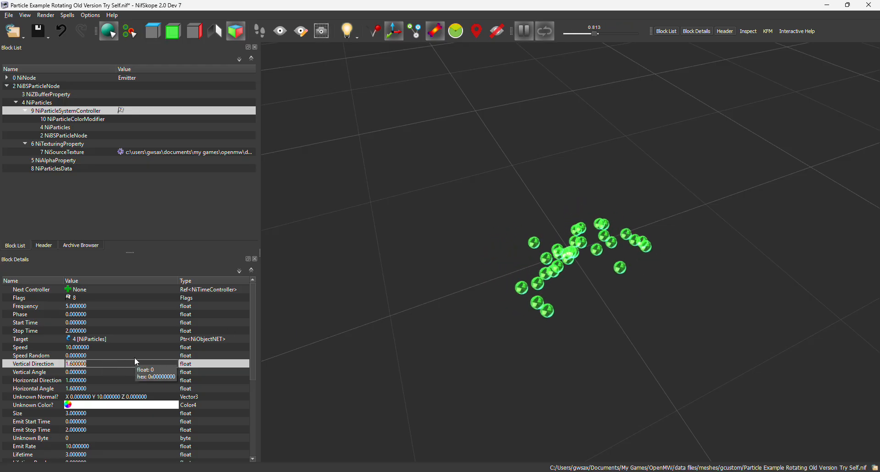
double_click(83, 388)
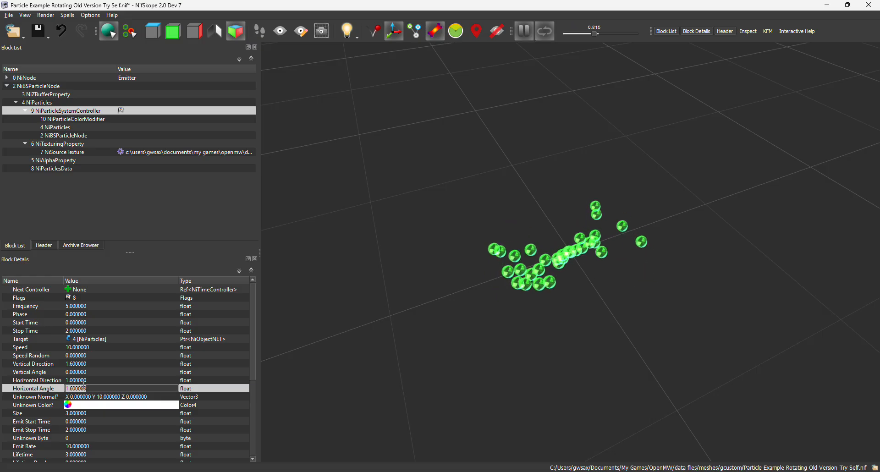
type(".2")
key("Return")
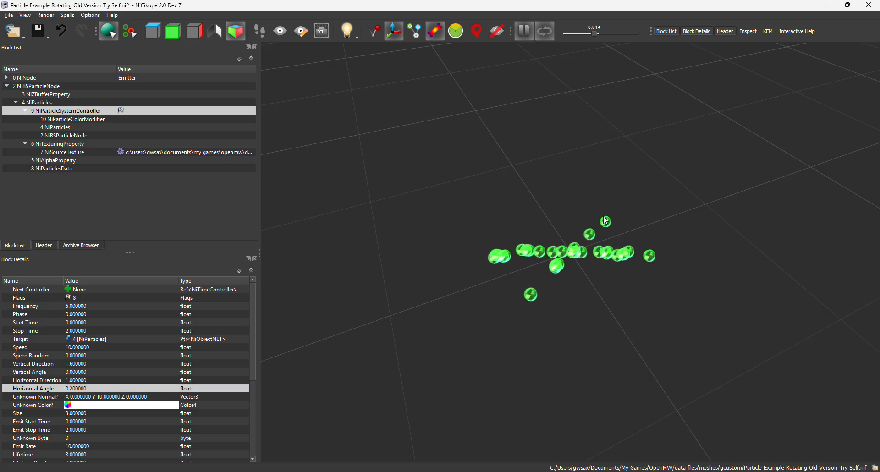
double_click(86, 388)
type(".1")
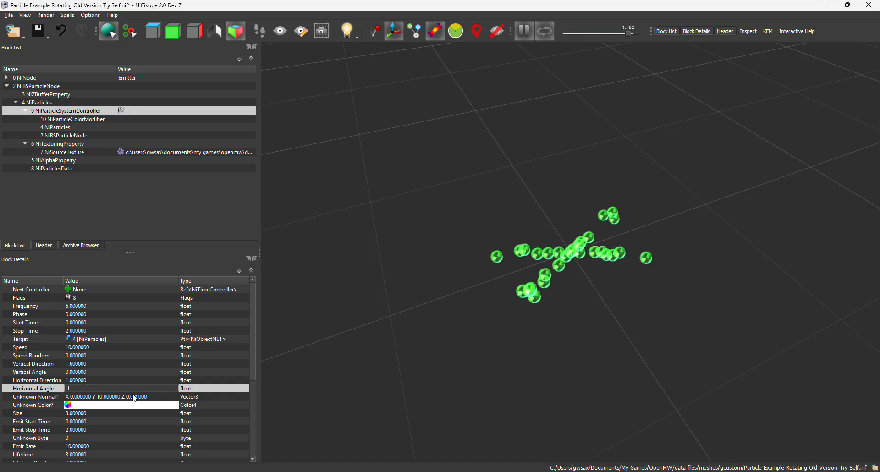
key("Return")
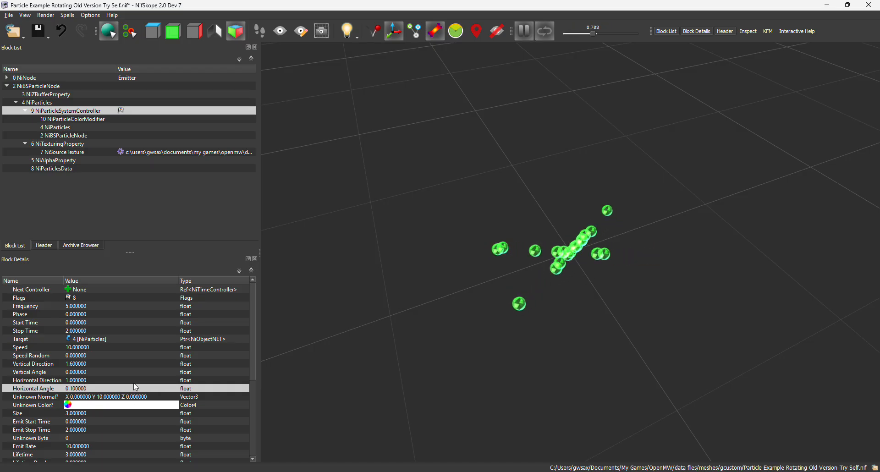
Set the controller's Horizontal Direction to 0.1 and view the emission from another side
double_click(86, 381)
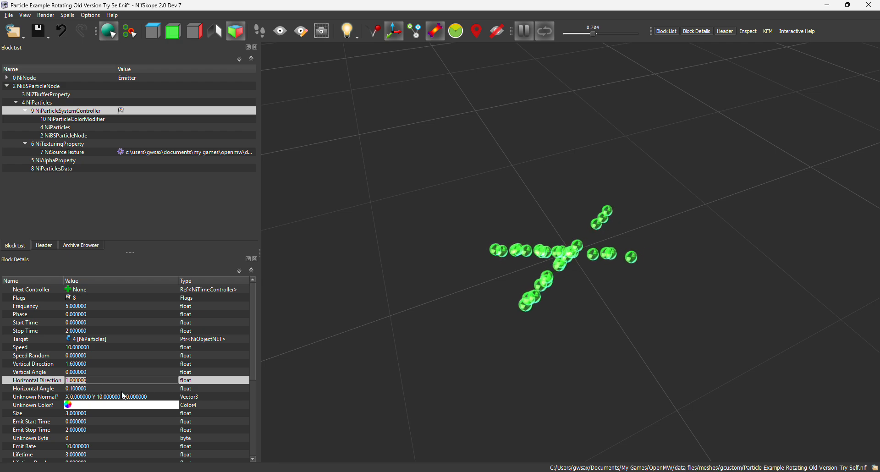
type(".1")
key("Return")
left_click_drag(311, 390, 419, 242)
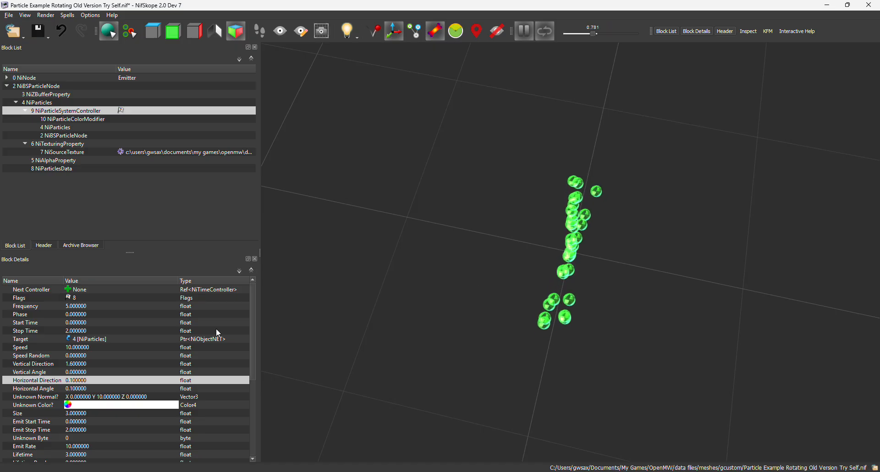
Set the controller's Horizontal Angle to 0 and examine the particle streams from several sides
double_click(87, 389)
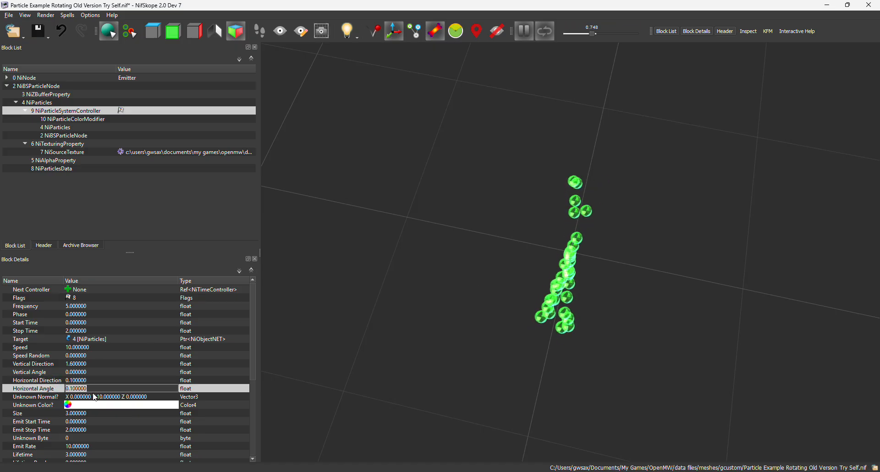
left_click(95, 388)
type("0")
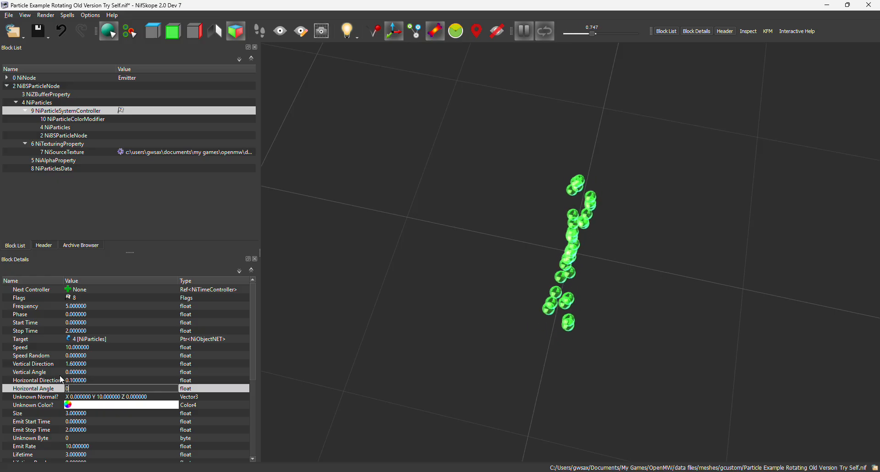
key("Return")
left_click_drag(320, 332, 332, 284)
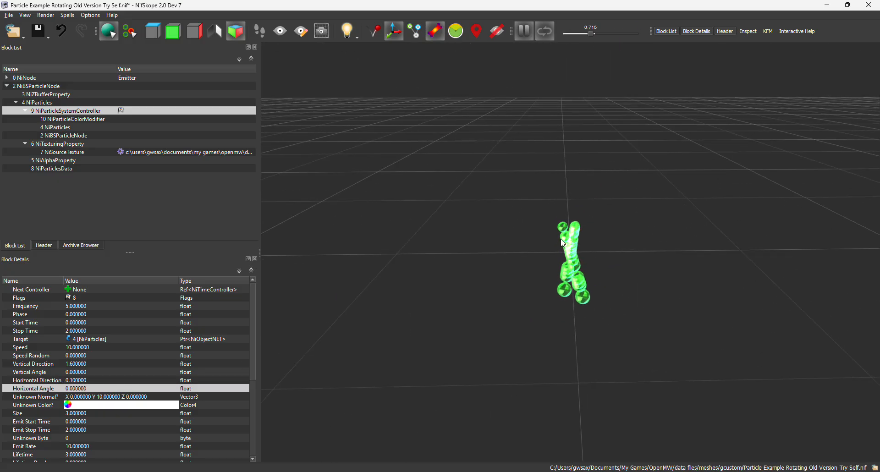
mouse_move(553, 189)
left_mouse_down()
mouse_move(489, 212)
mouse_move(563, 196)
left_mouse_up()
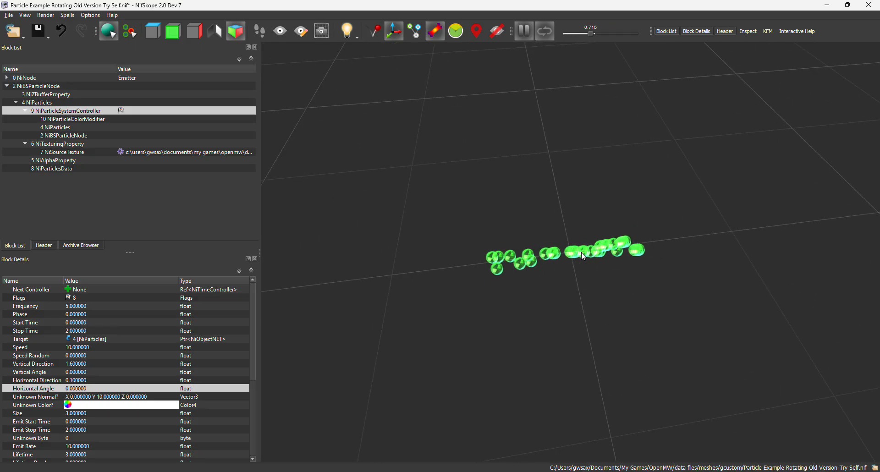
left_click_drag(633, 270, 538, 300)
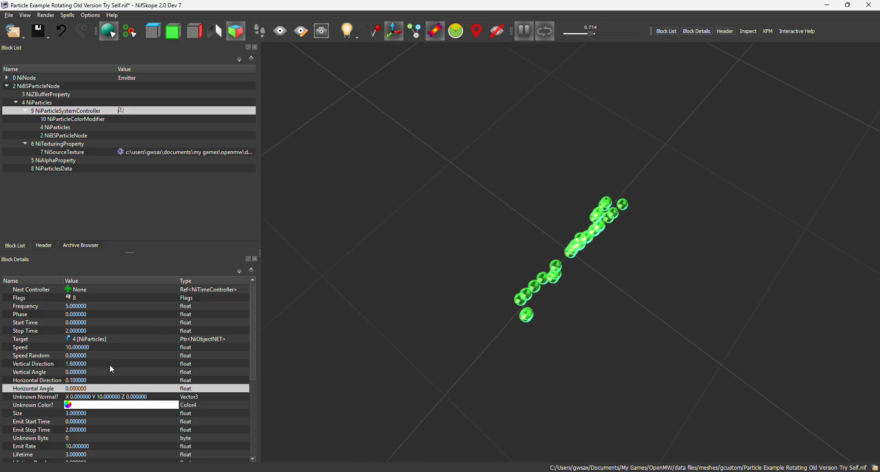
Try a Horizontal Angle of 90 on the controller and examine the particle spread
double_click(89, 389)
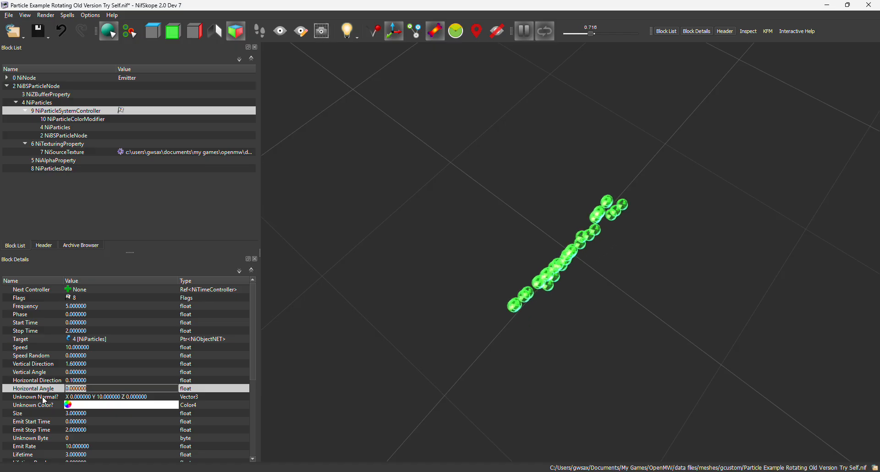
type("90")
key("Return")
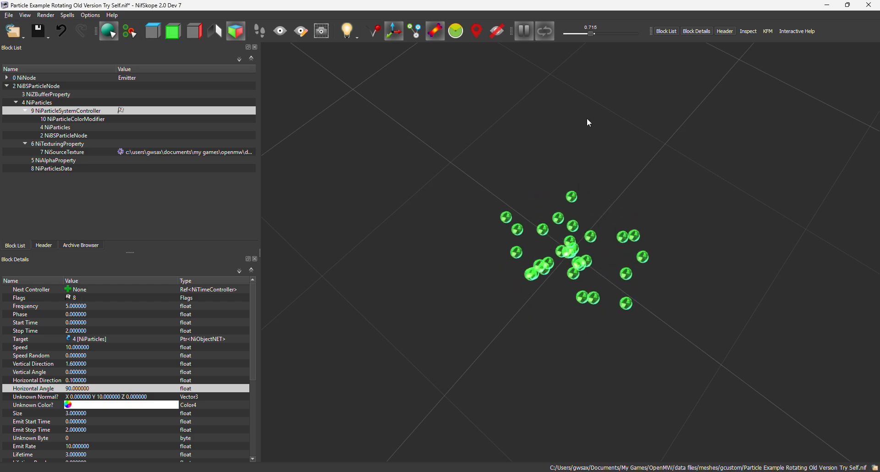
left_click_drag(539, 219, 486, 224)
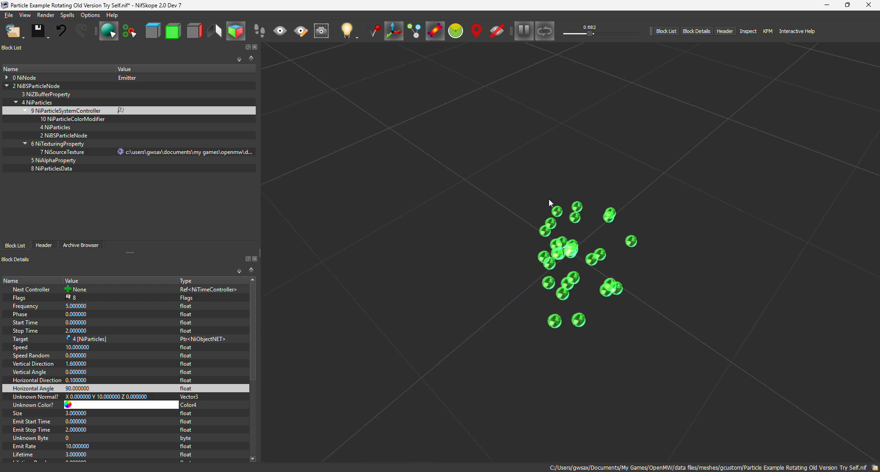
left_click_drag(479, 192, 419, 254)
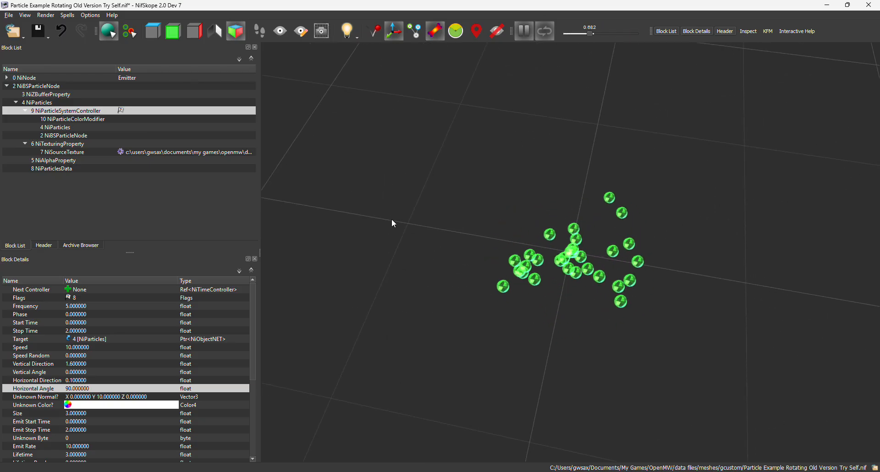
Reset the controller's Horizontal Angle and Horizontal Direction to 0
double_click(87, 388)
key("ctrl+a")
type("0")
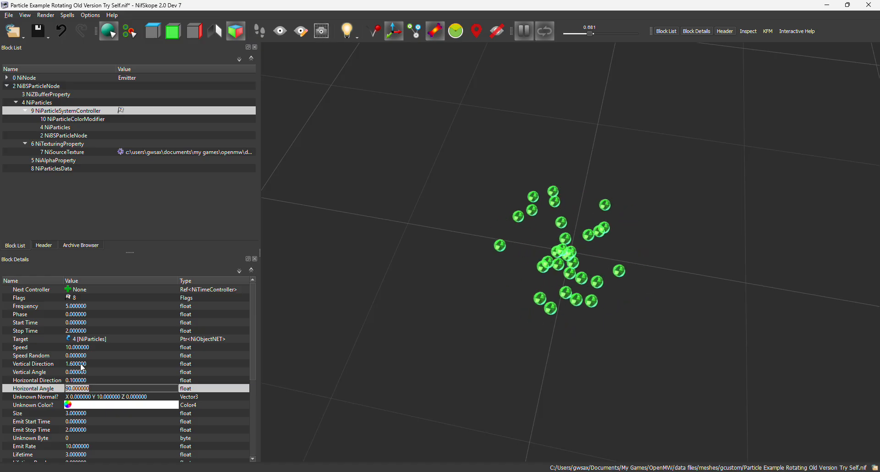
key("Return")
left_click(90, 381)
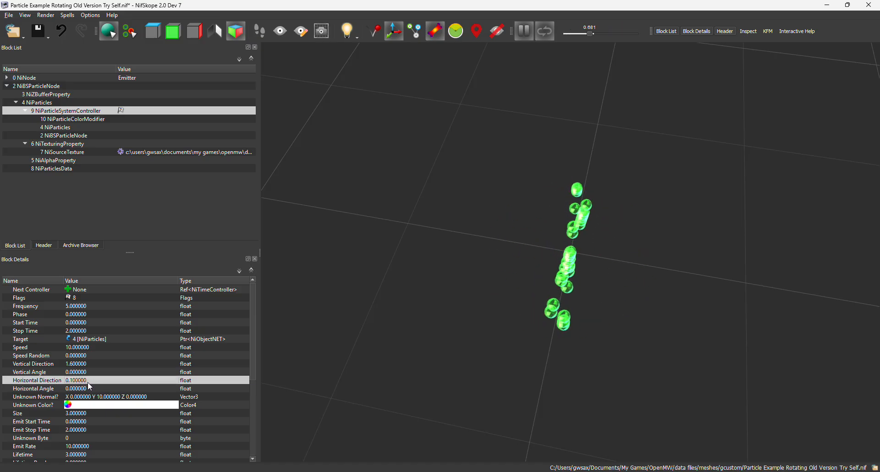
double_click(88, 381)
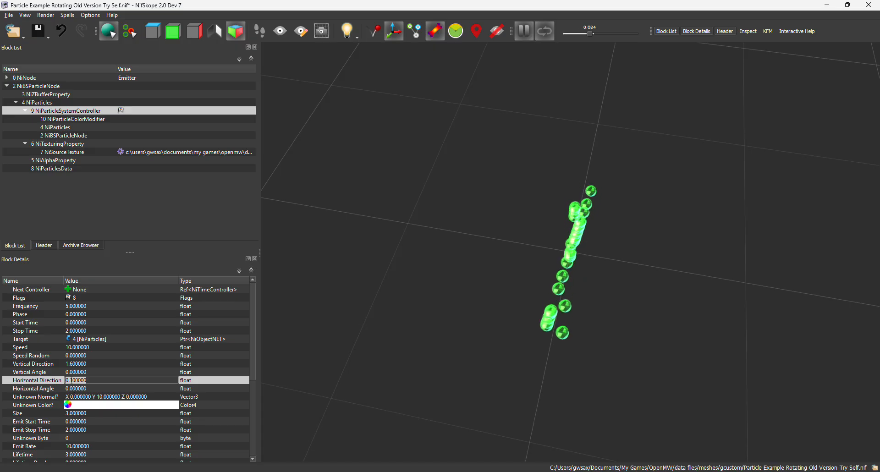
key("Delete")
key("Return")
Reset the controller's Vertical Direction to 0 and check the particle stream
left_click(76, 364)
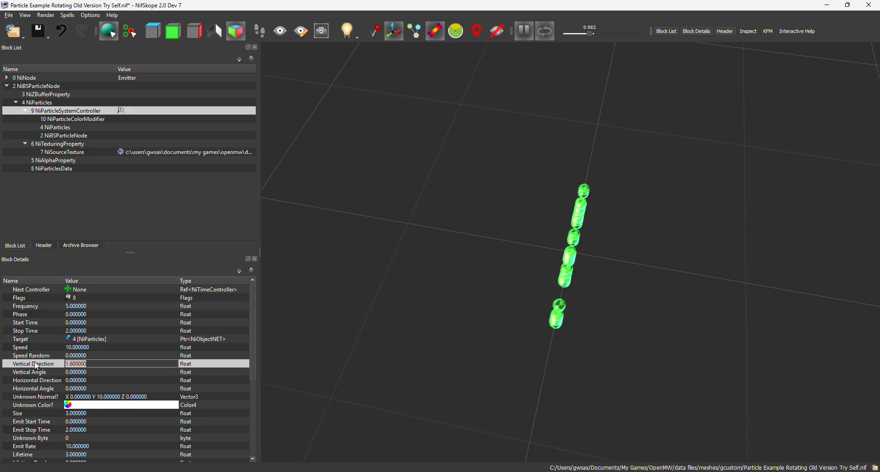
left_click_drag(366, 229, 473, 185)
left_click_drag(541, 219, 441, 54)
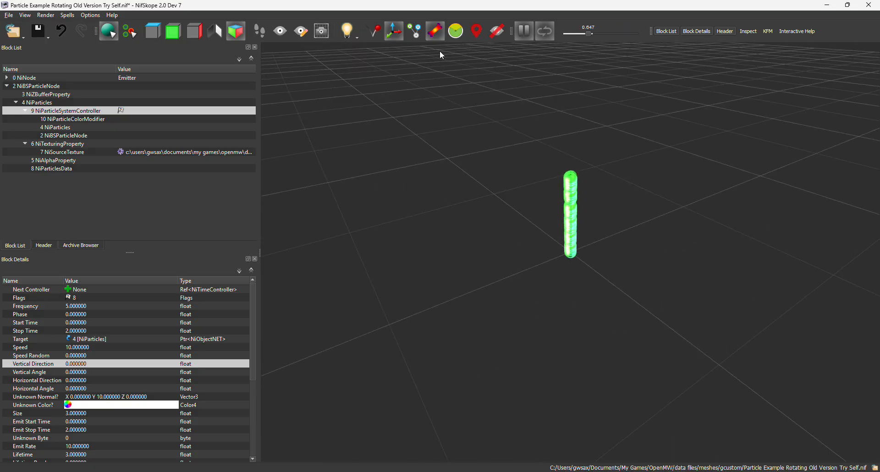